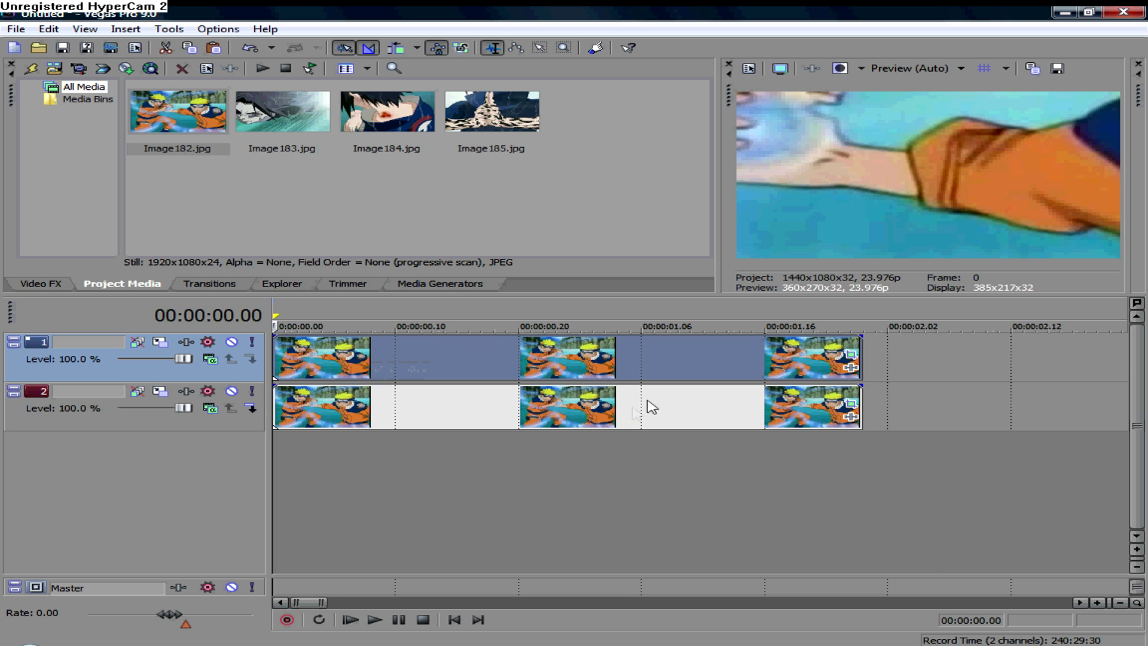
- Play the timeline from the start several times to examine the clip's zoom-out effect in the video preview
scroll(675, 394, "up", 2)
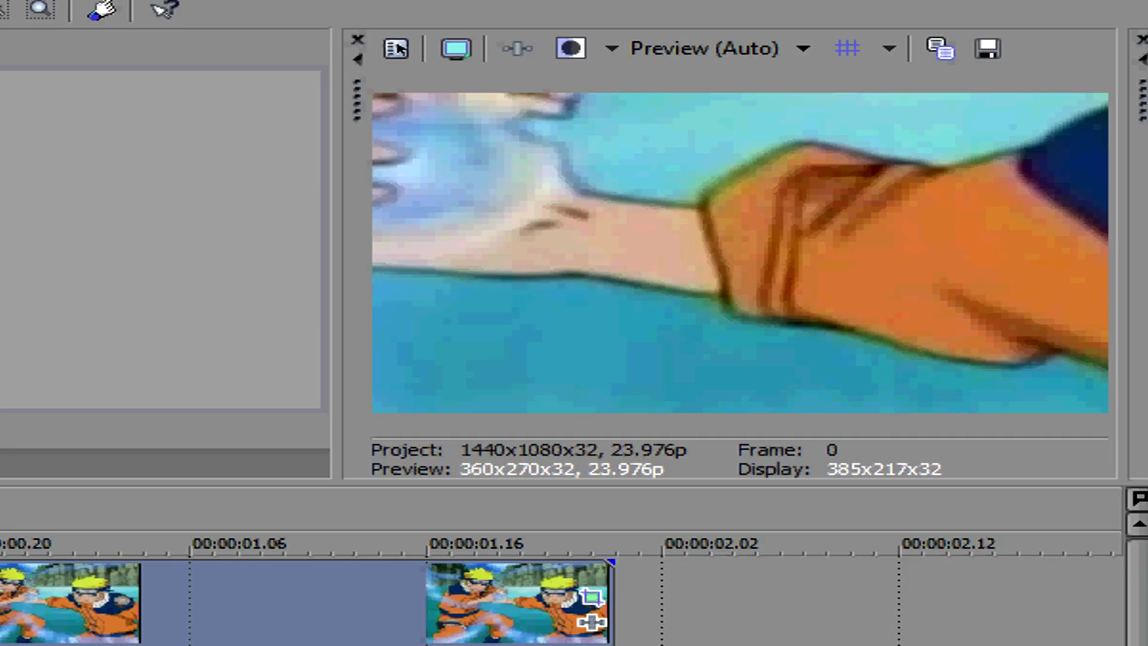
key("space")
key("space")
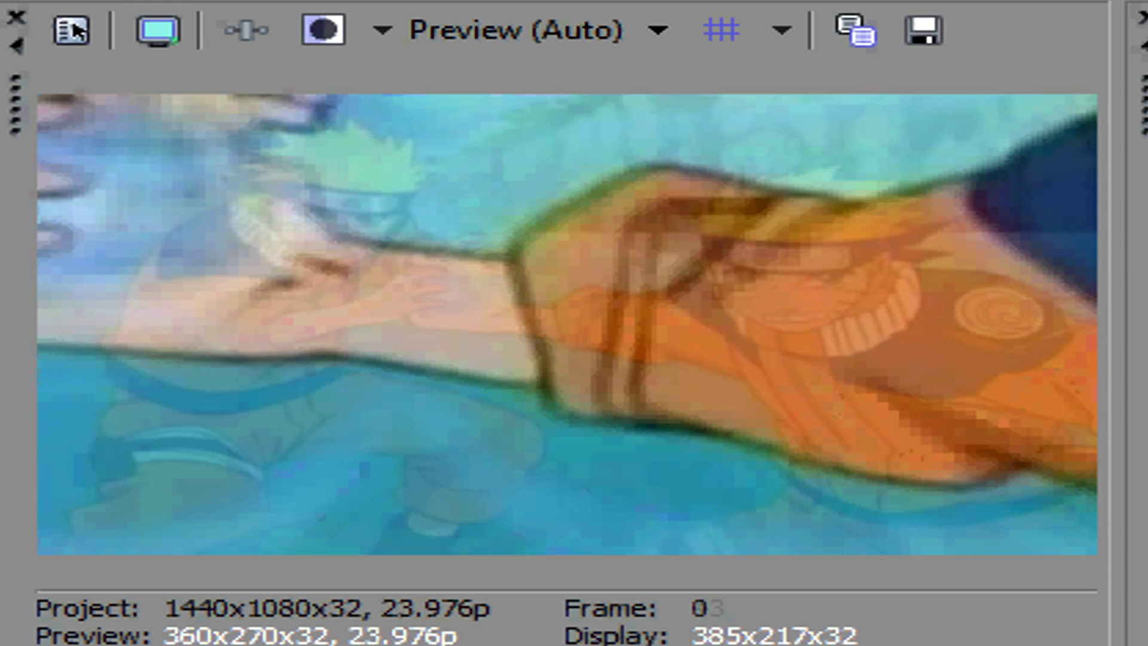
key("space")
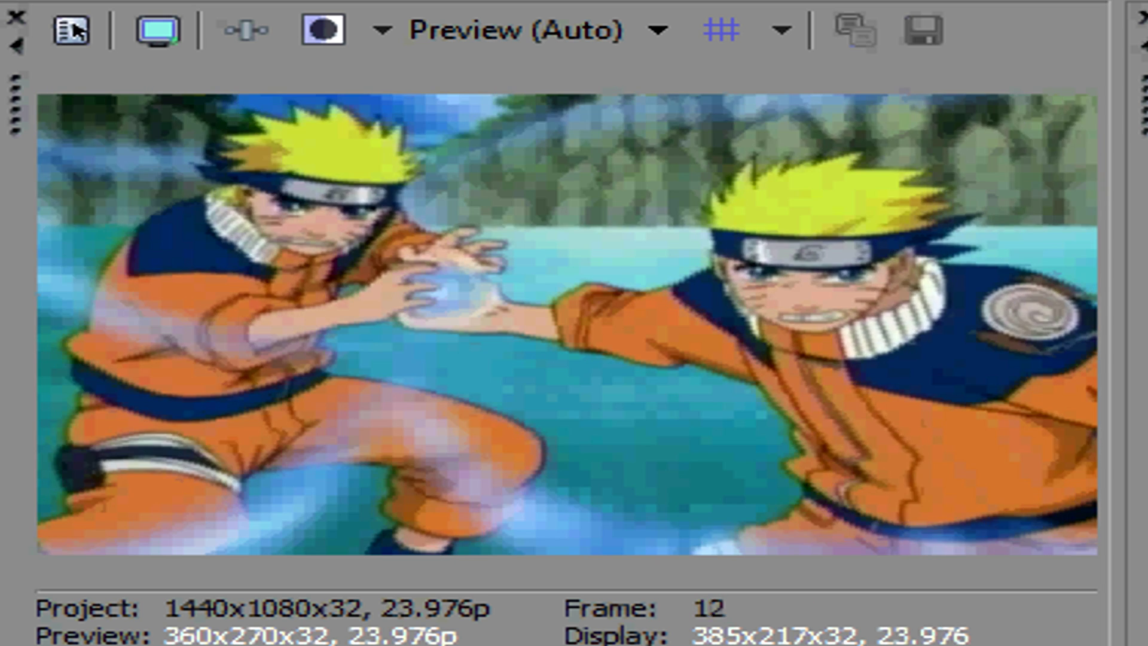
key("space")
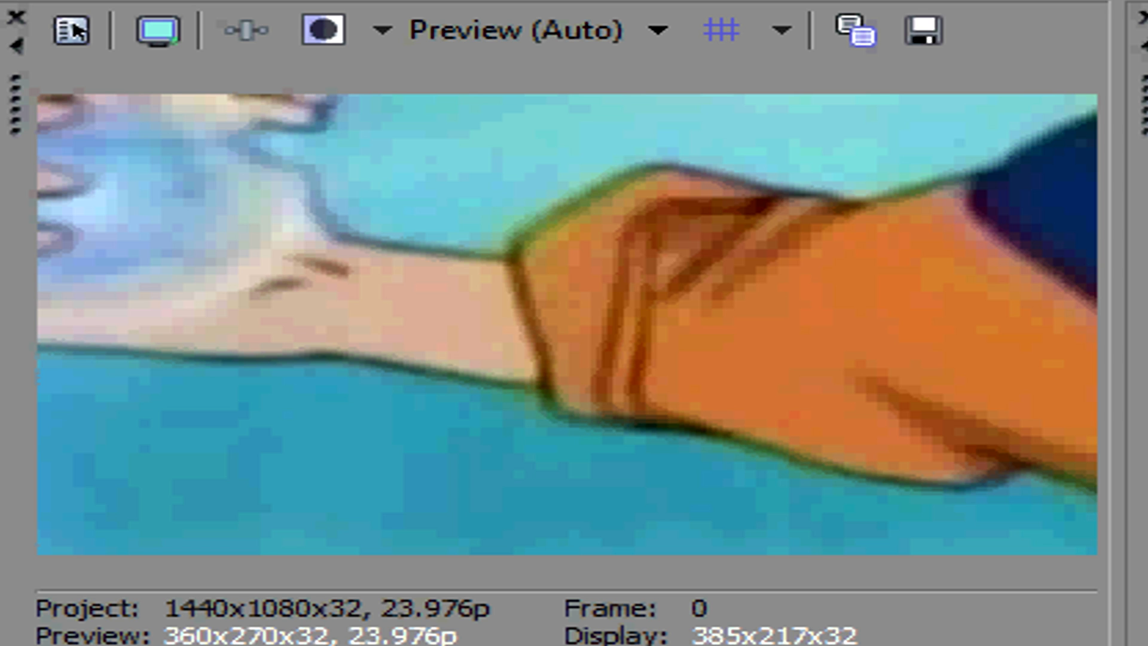
key("space")
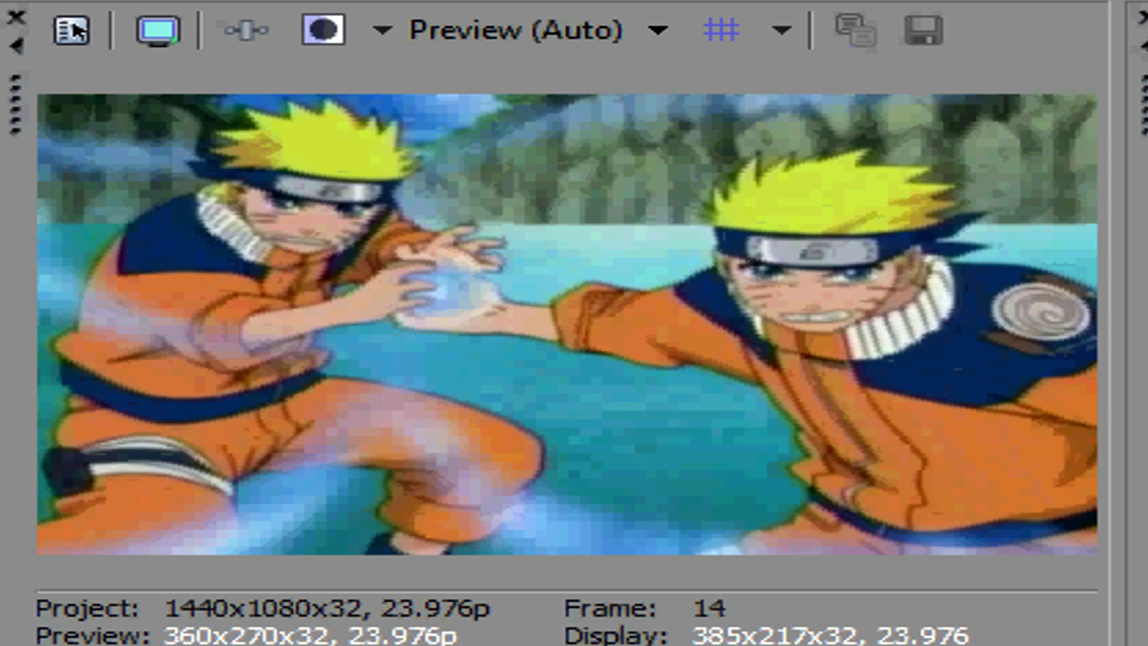
key("space")
key("space")
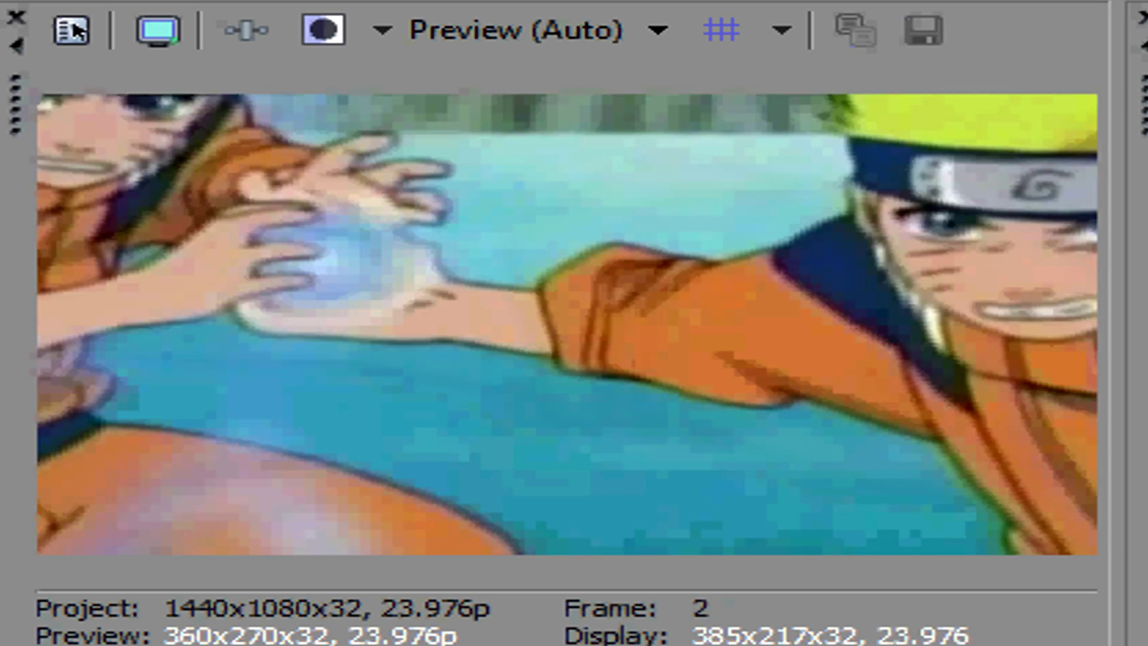
key("space")
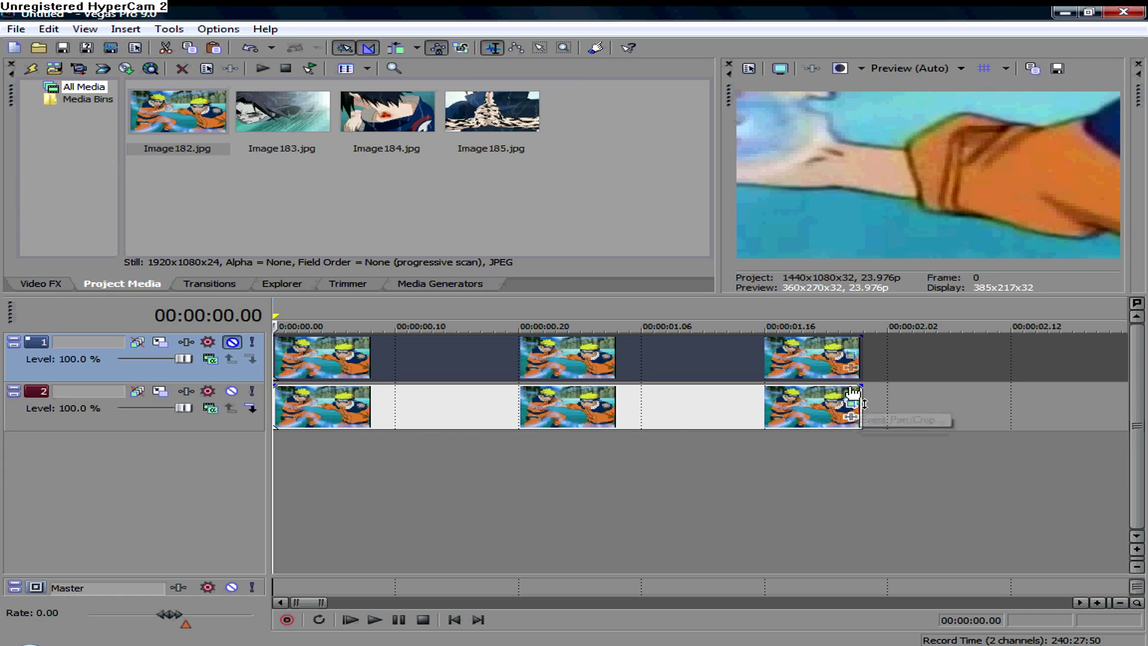
- Open the Event Pan/Crop settings of the Image182 clip on track 2
left_click(852, 407)
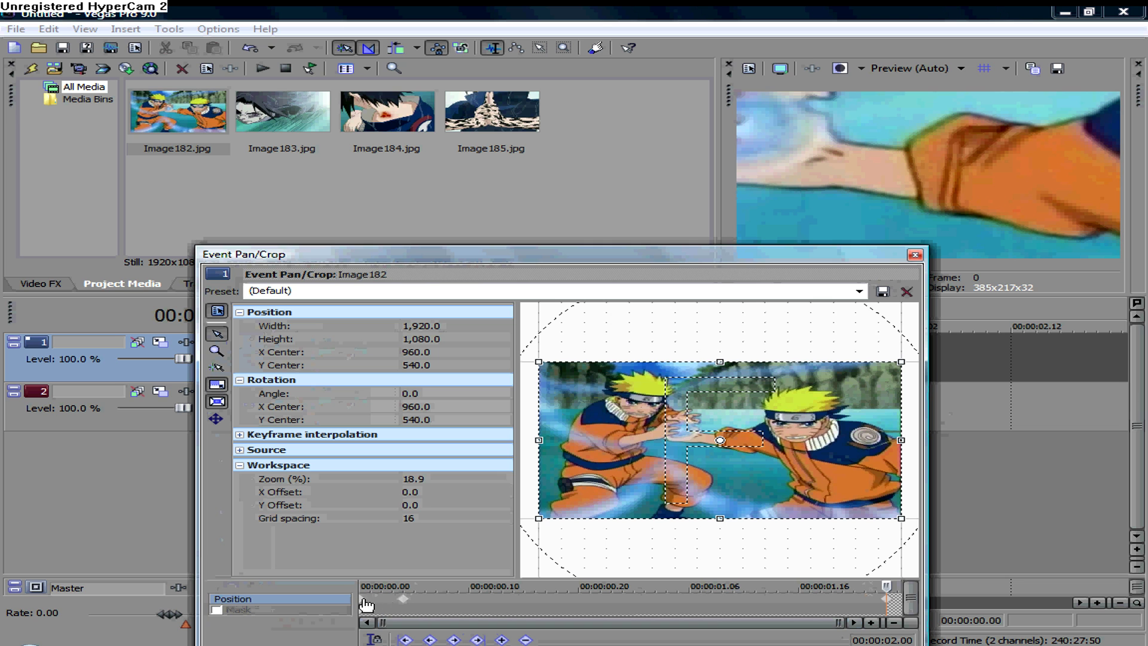
left_click(914, 255)
left_click(855, 406)
- Compare the crop at the first two position keyframes and move the second keyframe to 00:00:00.04
left_click(525, 601)
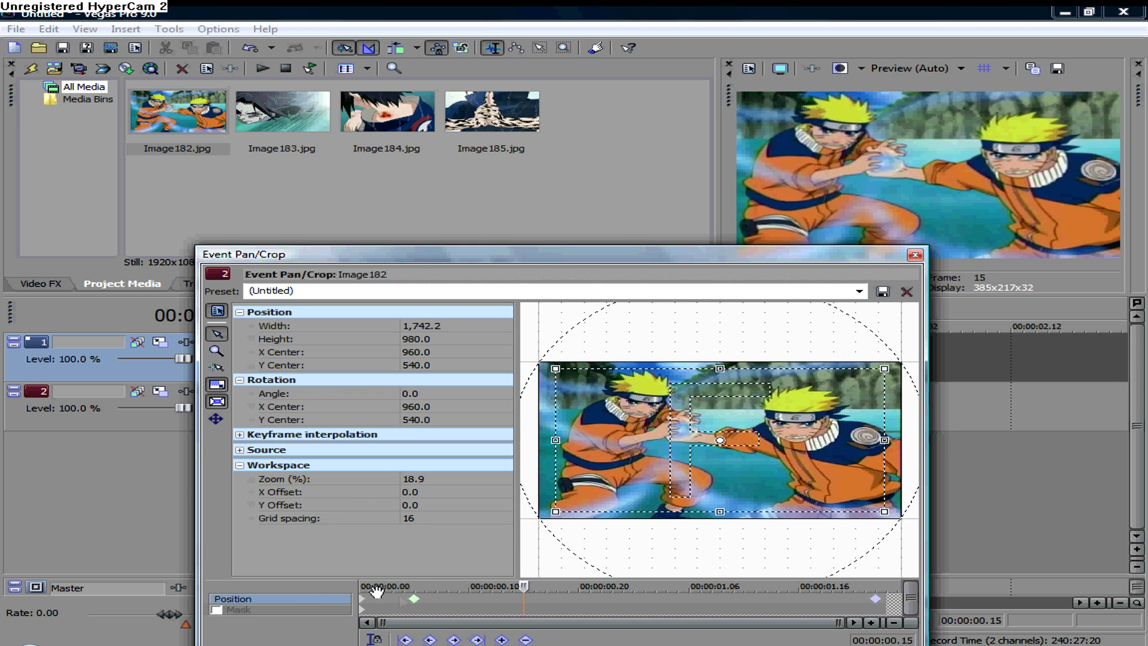
left_click(414, 601)
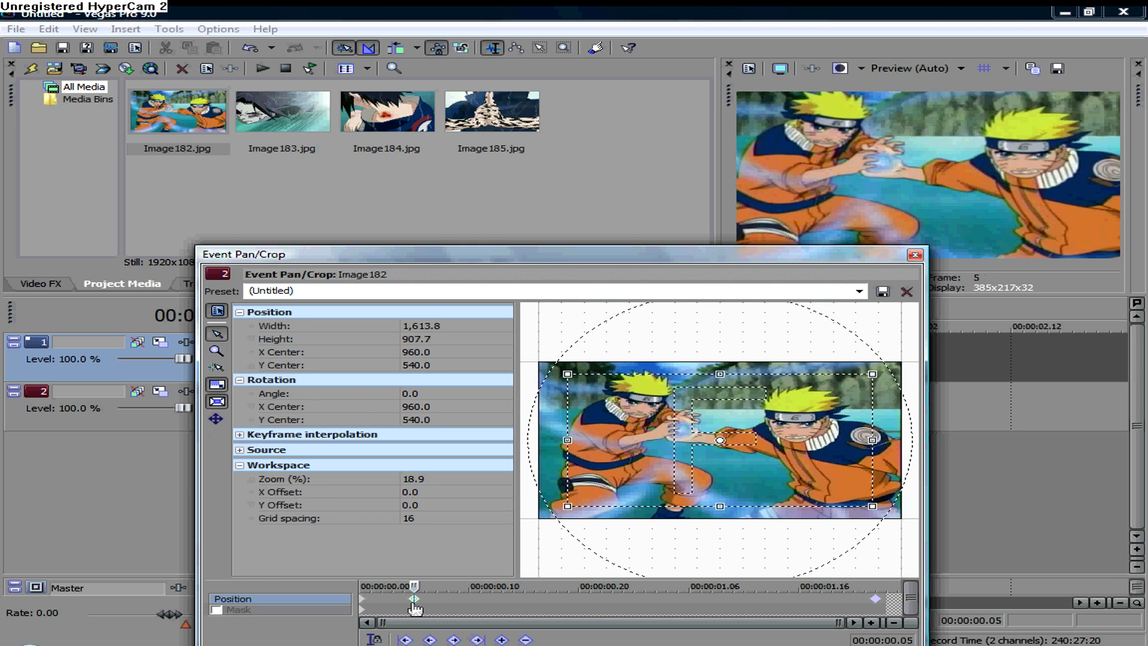
key("Left")
key("Left")
key("Left")
key("Left")
key("Left")
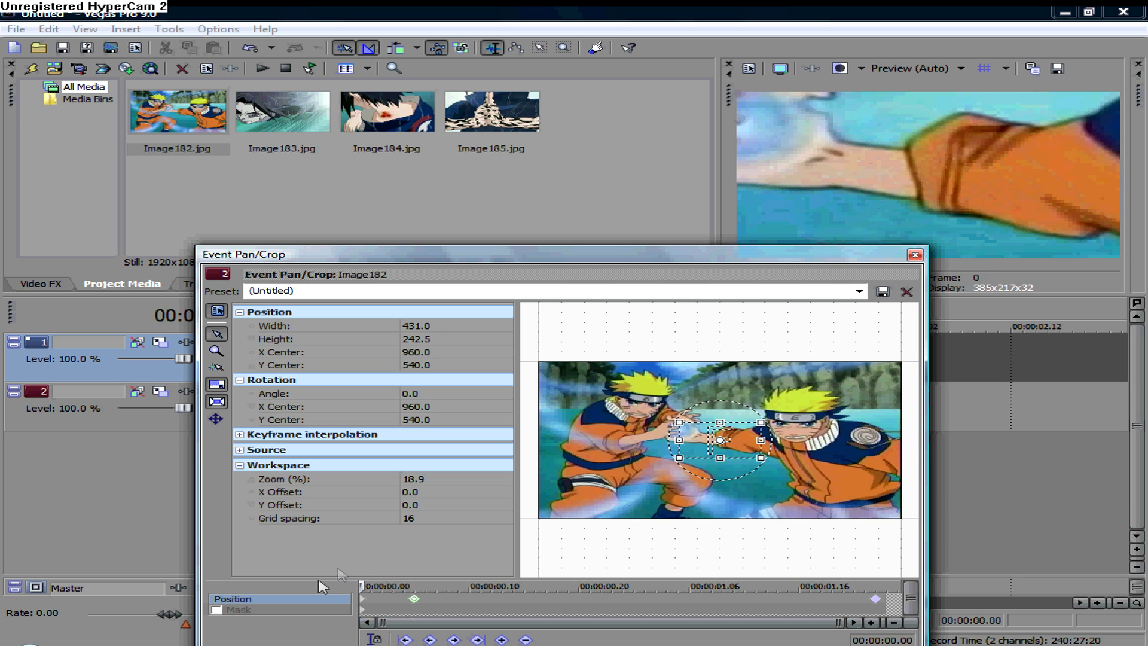
left_click_drag(362, 589, 405, 600)
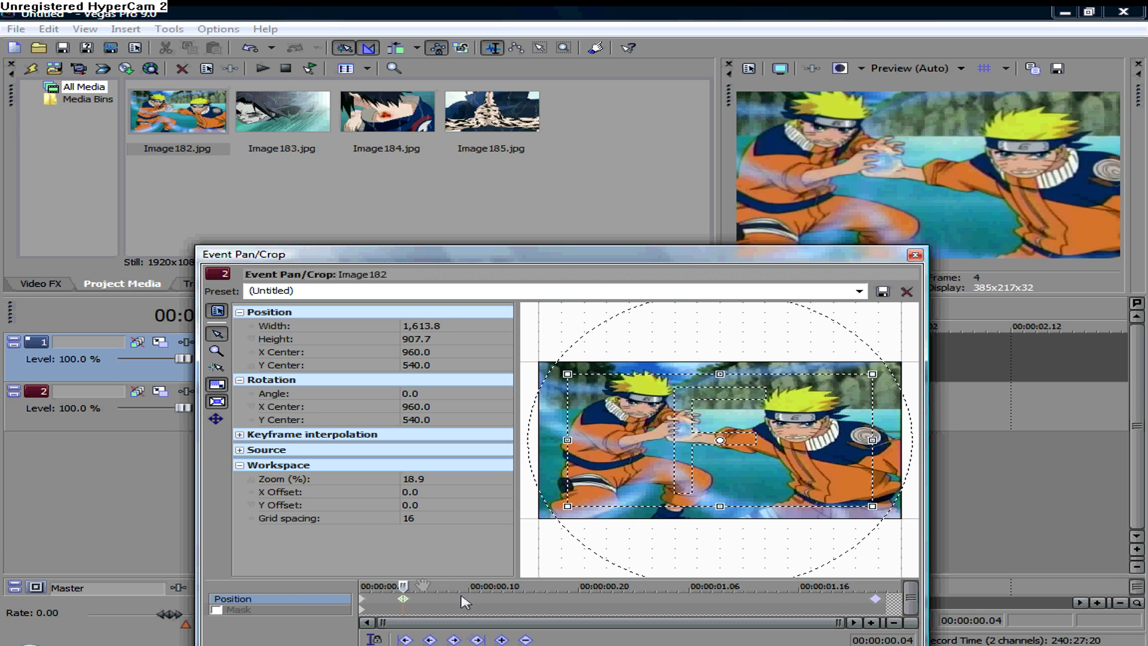
- Check the crop at the last and first position keyframes and step through the first three frames
left_click(876, 598)
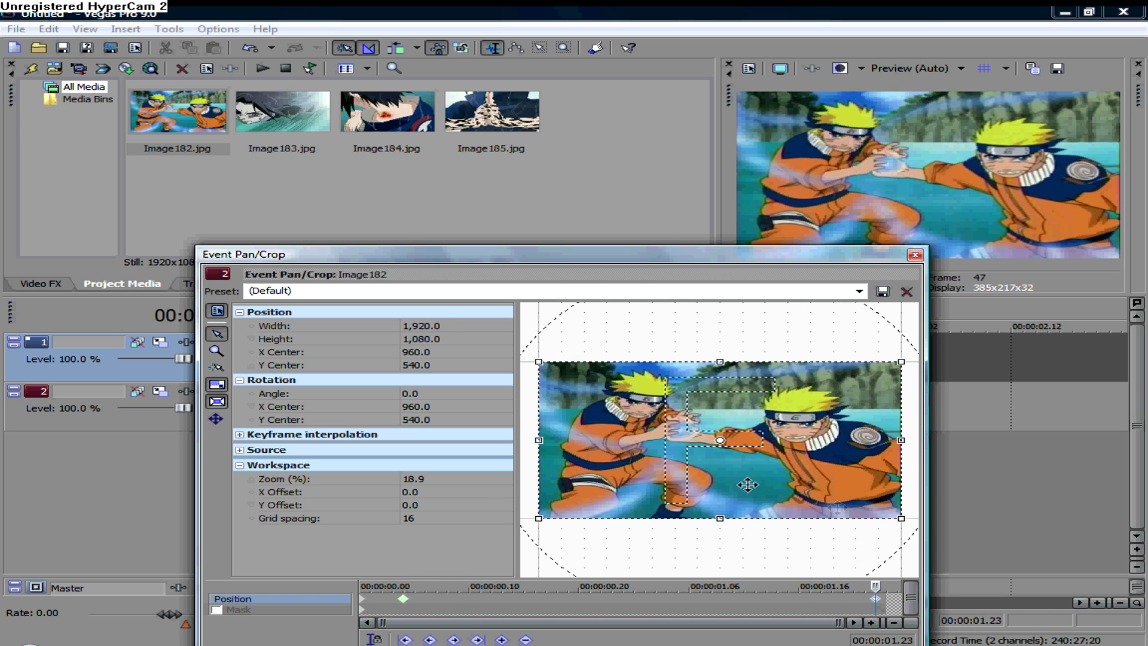
left_click(364, 605)
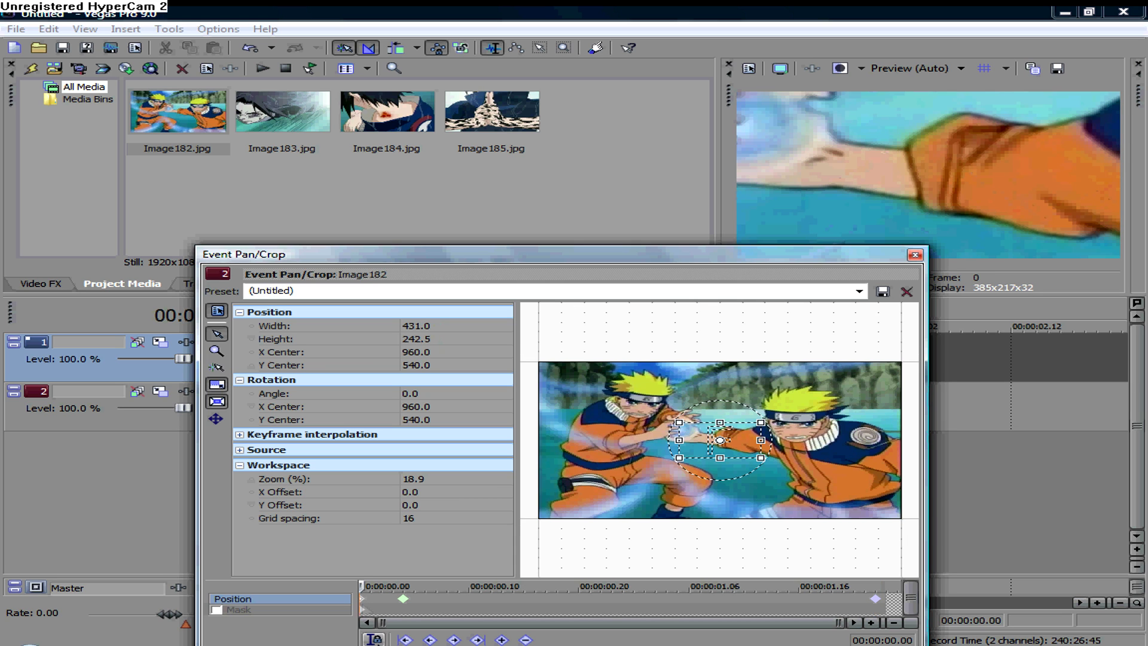
key("Right")
key("Right")
key("Right")
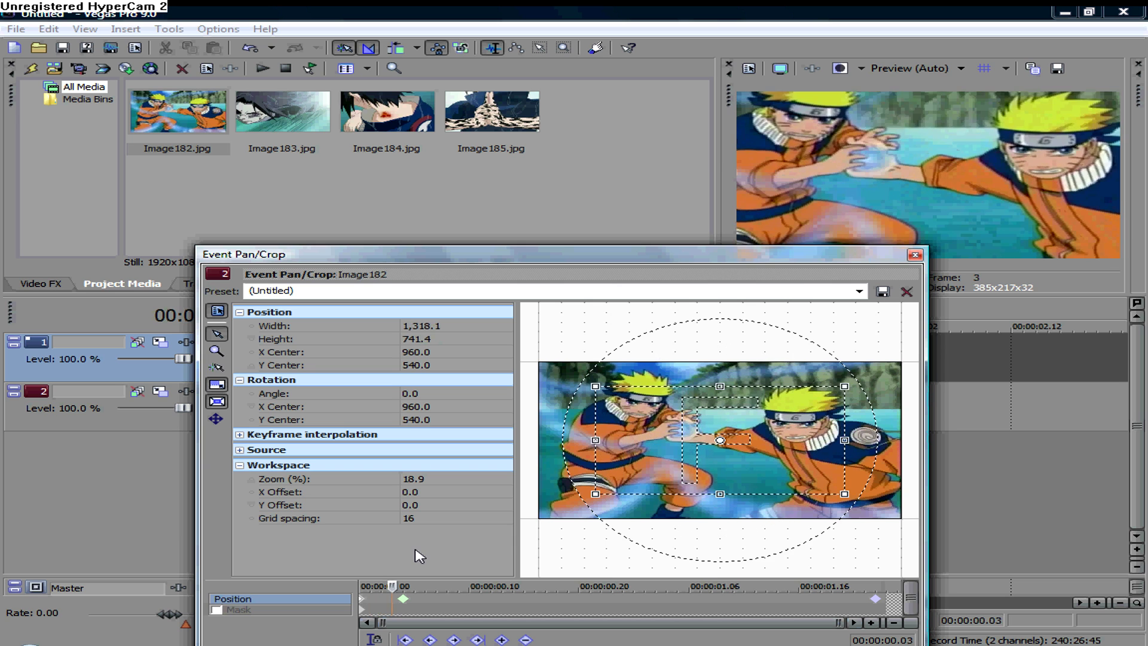
- Check the interpolation options of the first position keyframe without changing its type
right_click(364, 600)
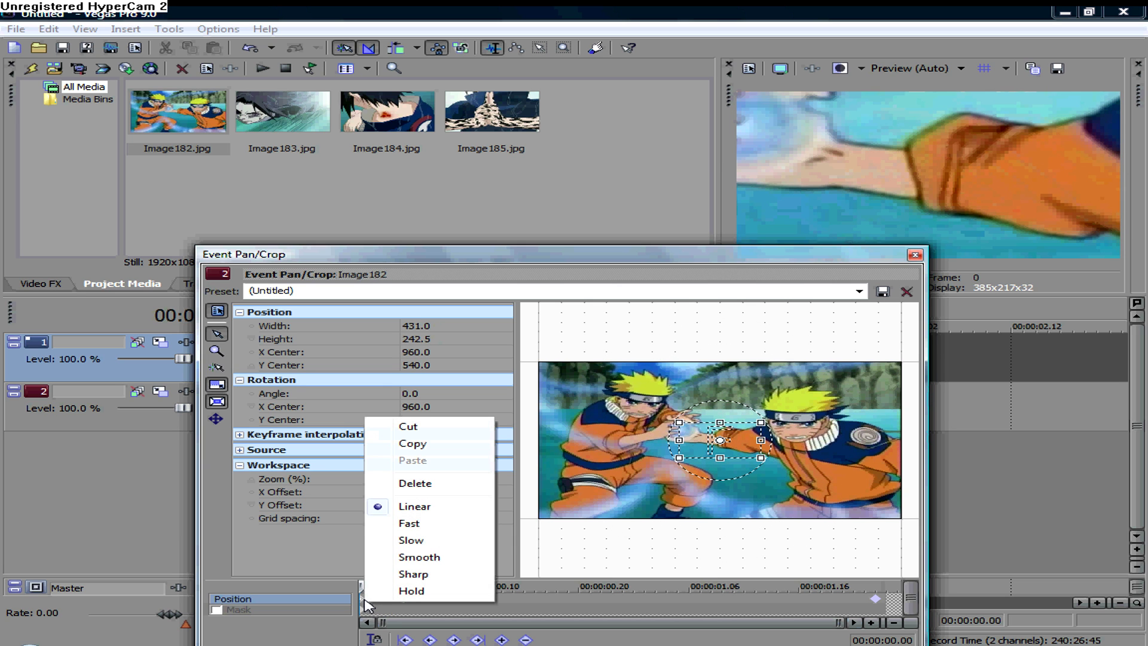
left_click(362, 599)
right_click(361, 600)
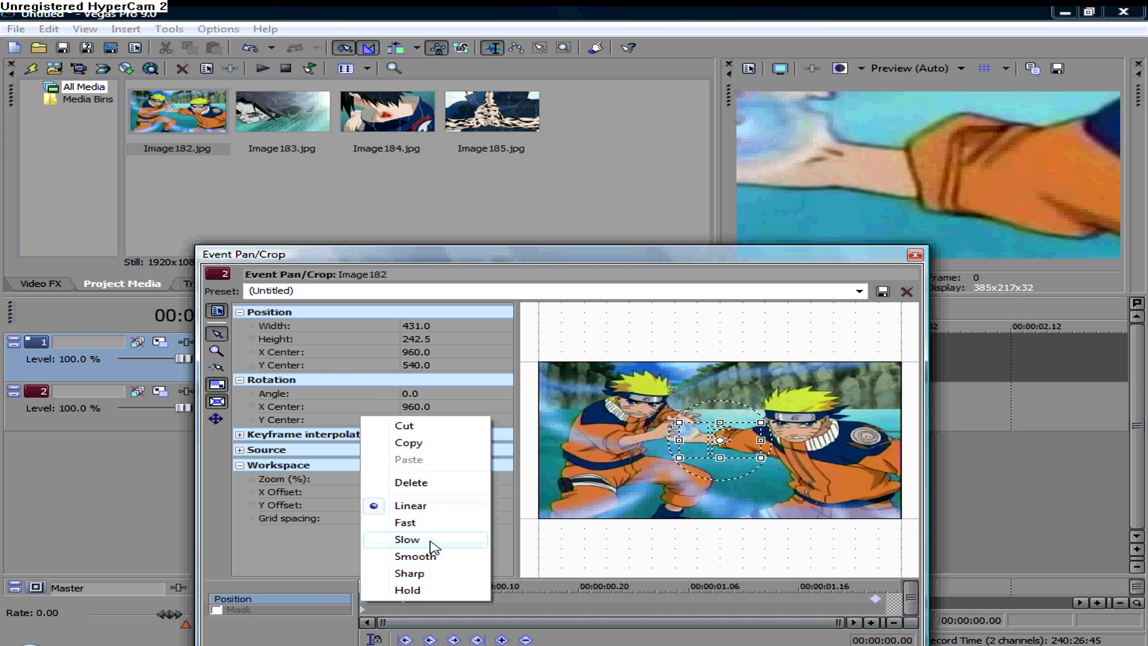
left_click(424, 609)
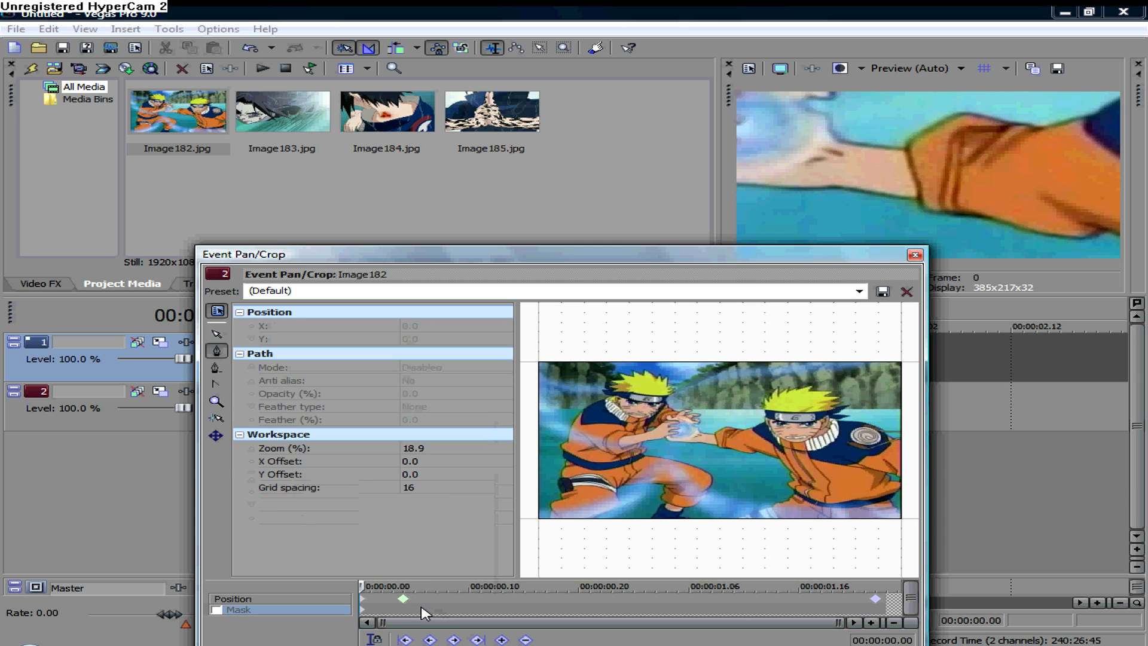
- Check the interpolation options of the second position keyframe at 00:00:00.04
left_click(403, 598)
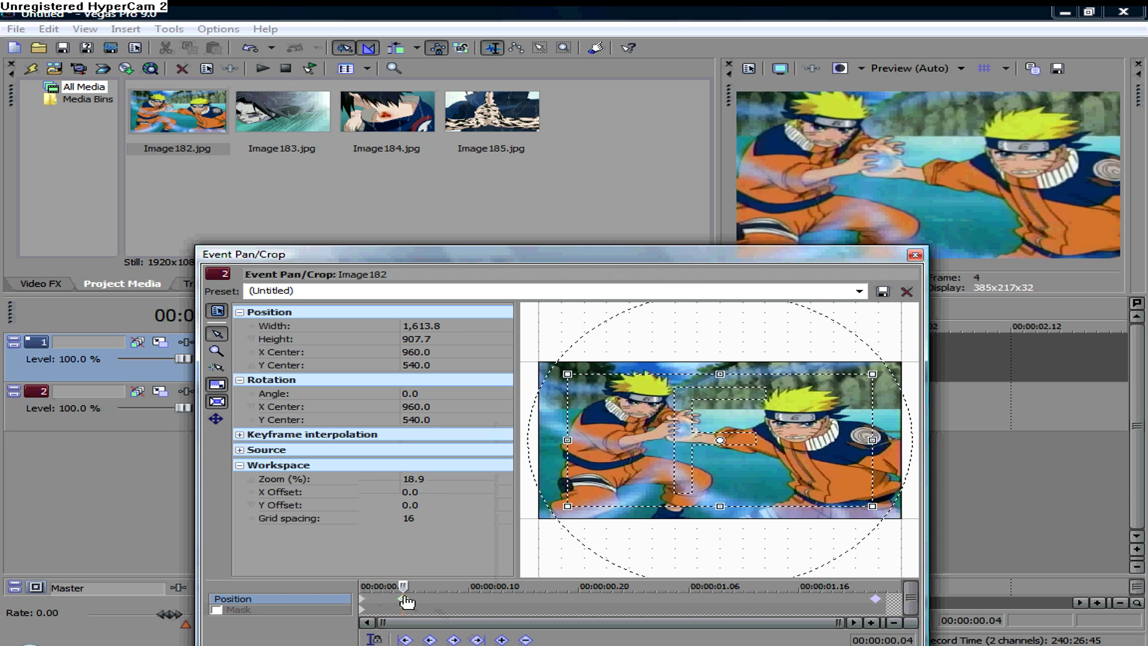
right_click(402, 601)
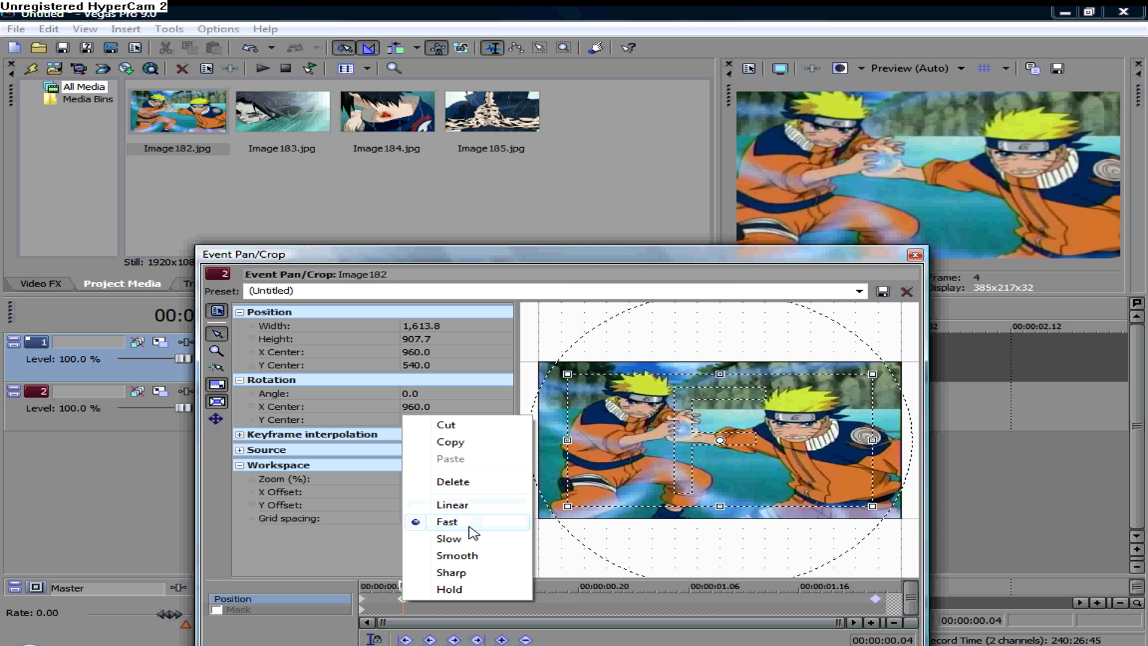
left_click(458, 591)
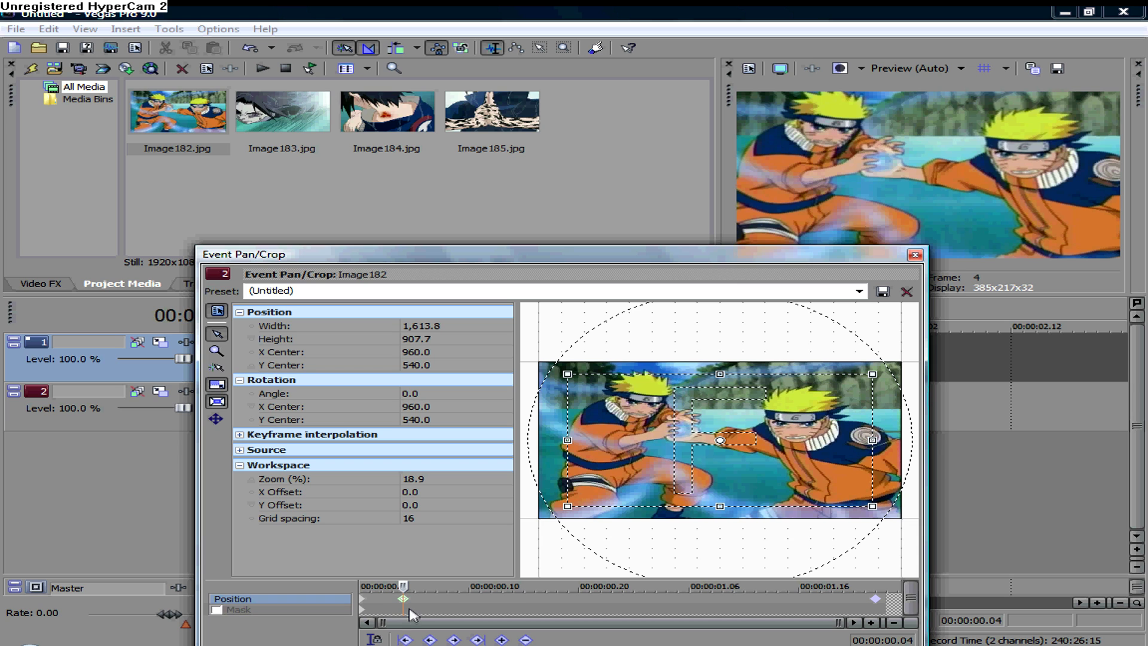
right_click(404, 599)
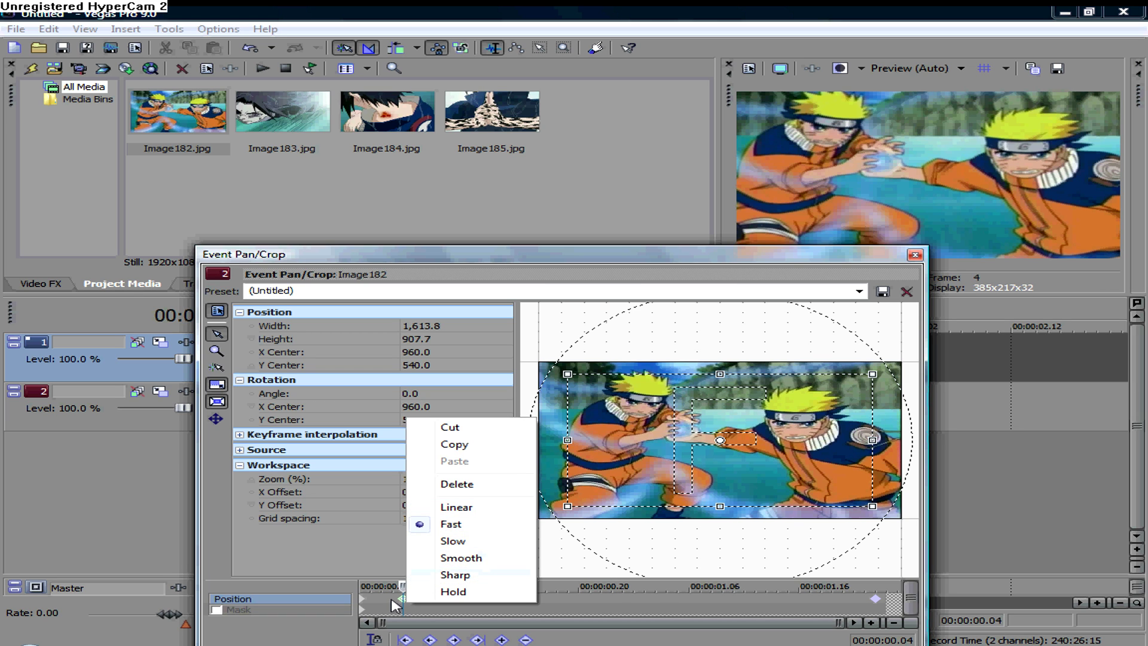
- Step backward and forward through the frames around the last position keyframe to examine how the crop changes
left_click(877, 606)
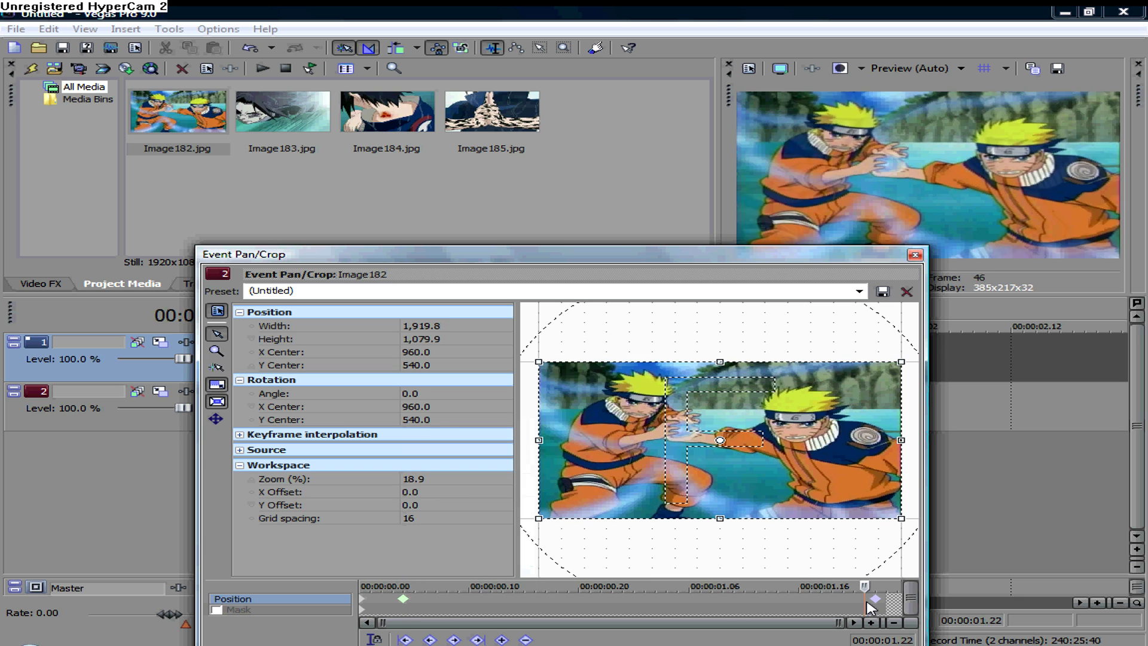
key("Left")
key("Left")
key("Left")
key("Left")
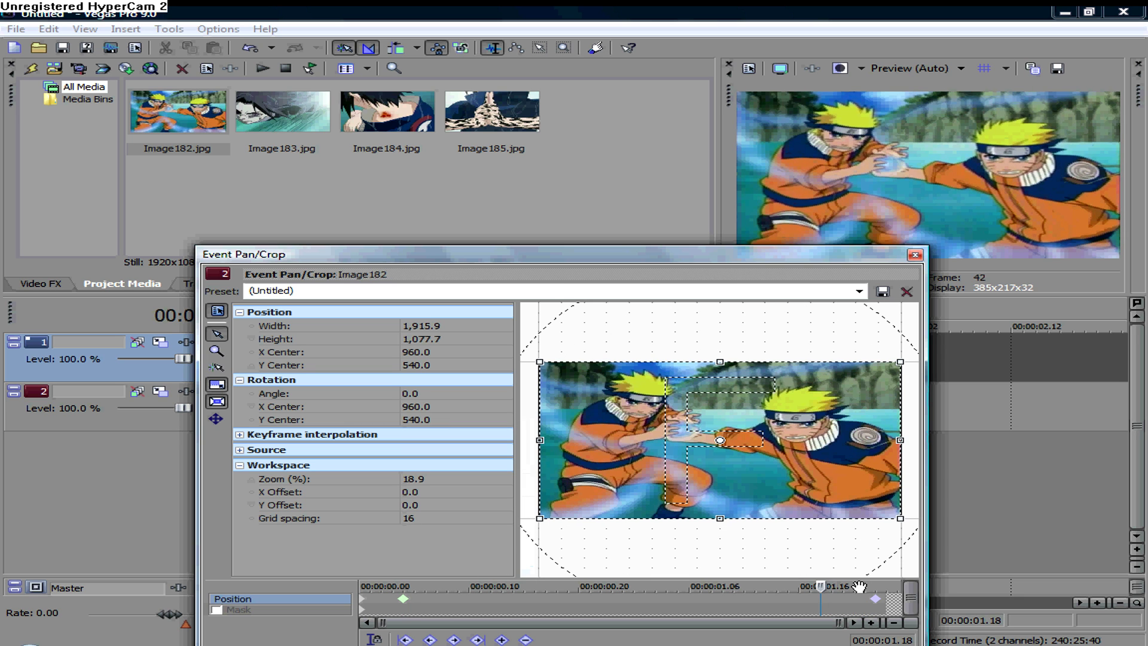
key("Left")
key("Left")
key("Left")
key("Left")
key("Left")
key("Left")
key("Left")
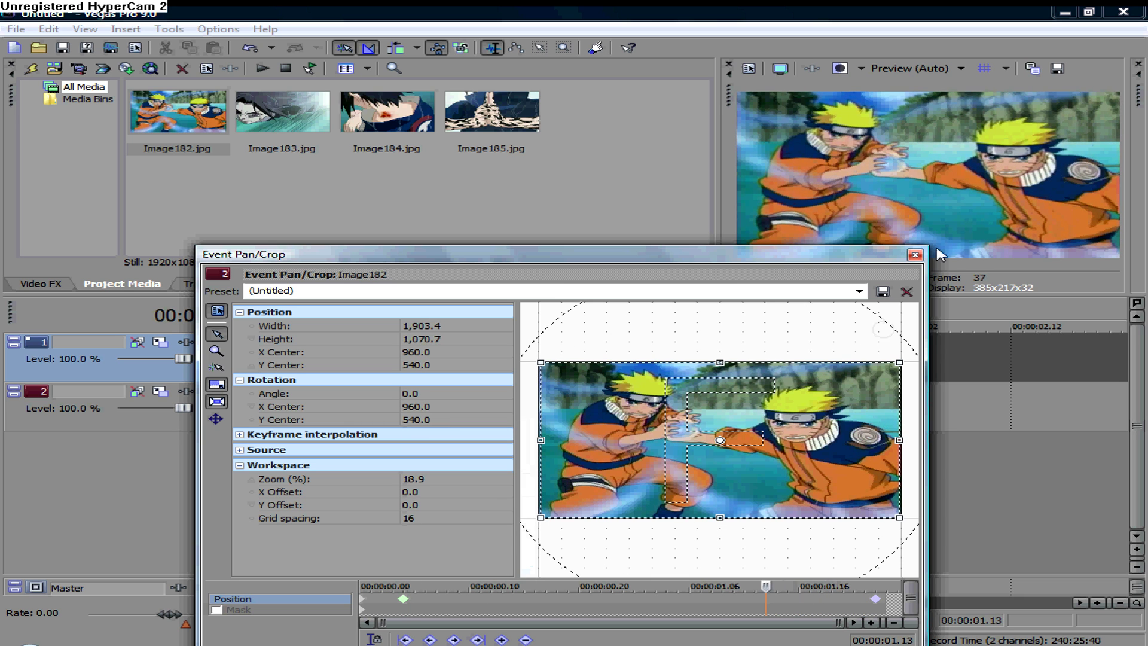
key("Right")
key("Right")
key("Right")
key("Right")
key("Right")
key("Right")
key("Right")
key("Right")
key("Right")
key("Right")
key("Right")
key("Right")
key("Right")
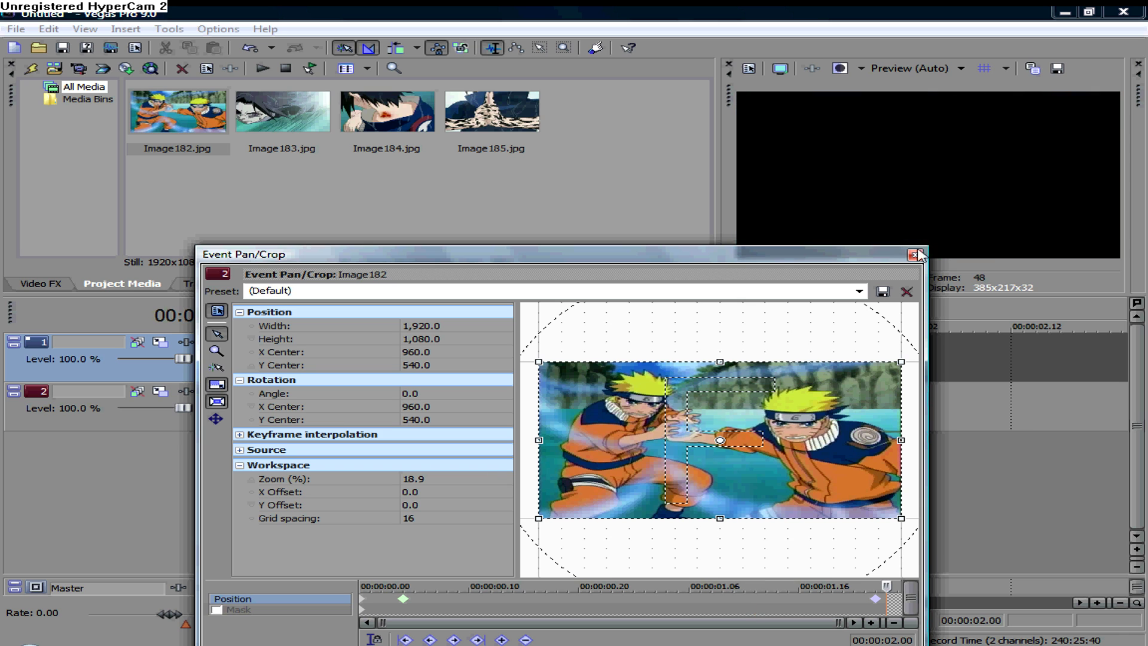
- Set the interpolation of the second position keyframe, at 00:00:00.04, to Hold
left_click(403, 598)
right_click(403, 599)
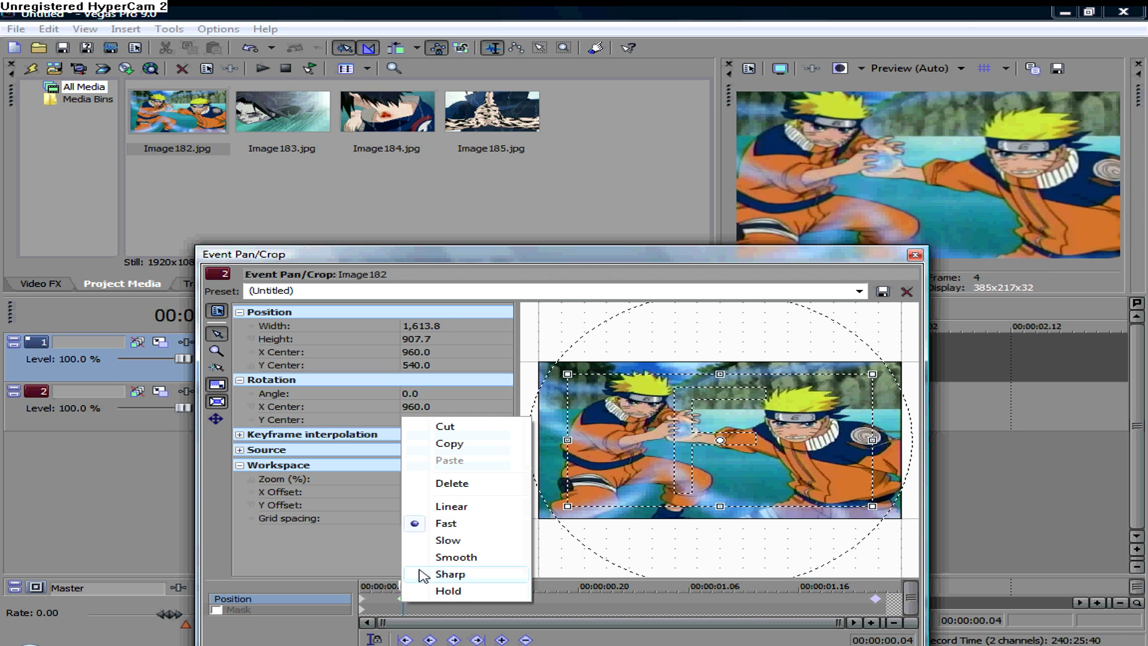
left_click(448, 590)
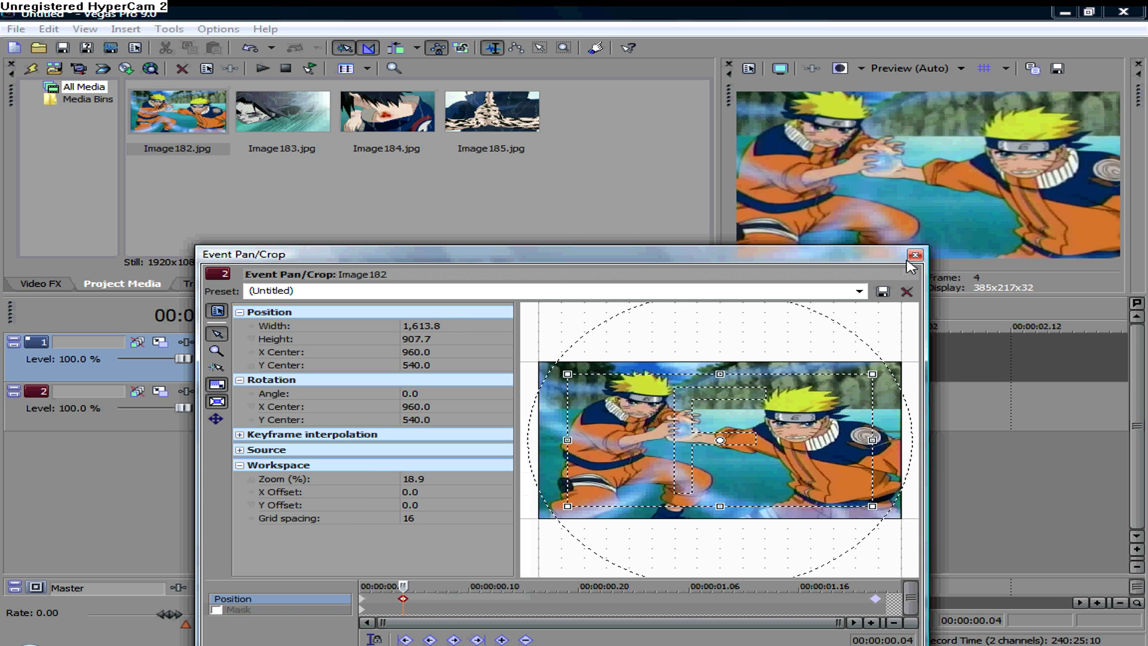
- Close the Event Pan/Crop settings and play the timeline to check the keyframe's effect
left_click(914, 255)
key("space")
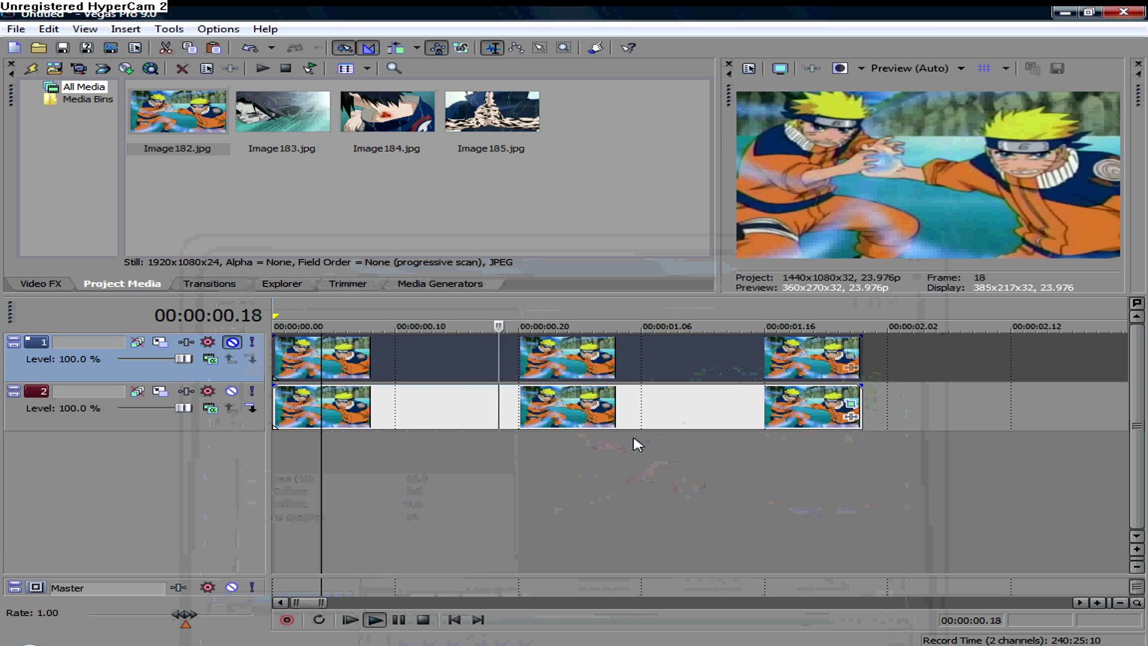
key("space")
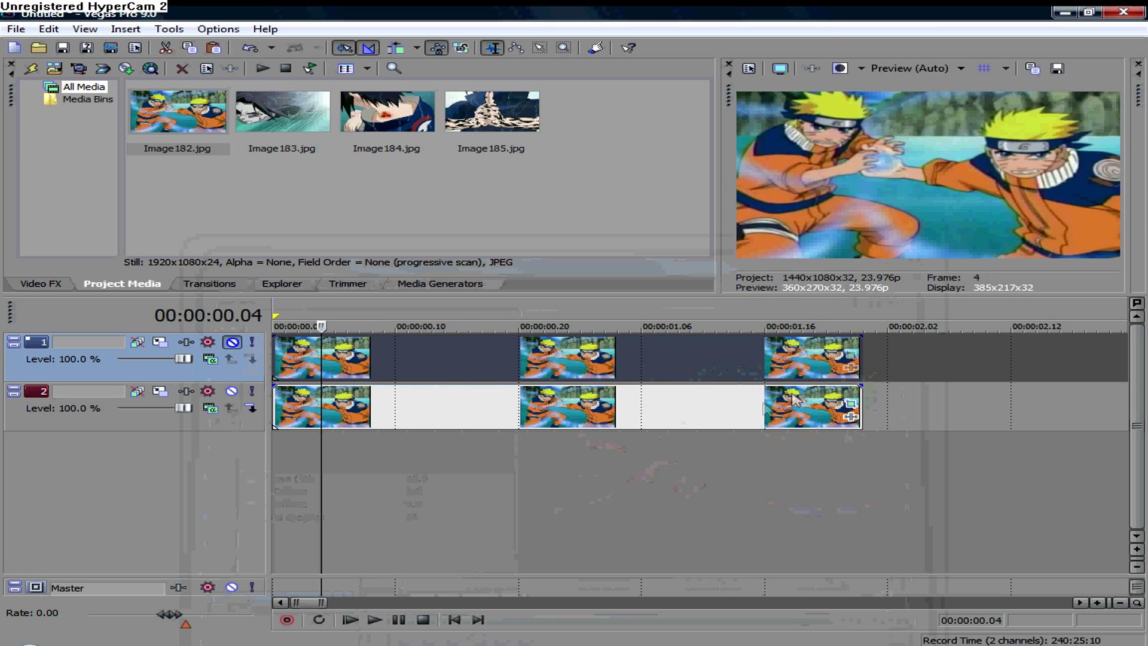
- Reopen the track 2 clip's Event Pan/Crop settings and set the second position keyframe's interpolation to Fast
left_click(849, 404)
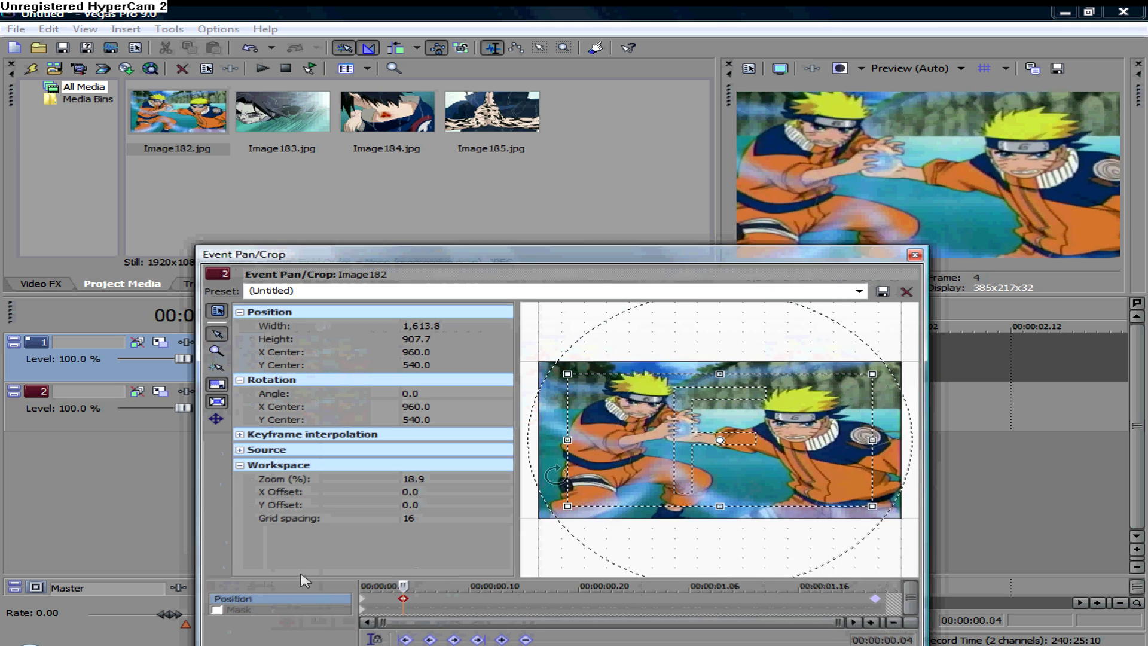
right_click(403, 599)
left_click(454, 522)
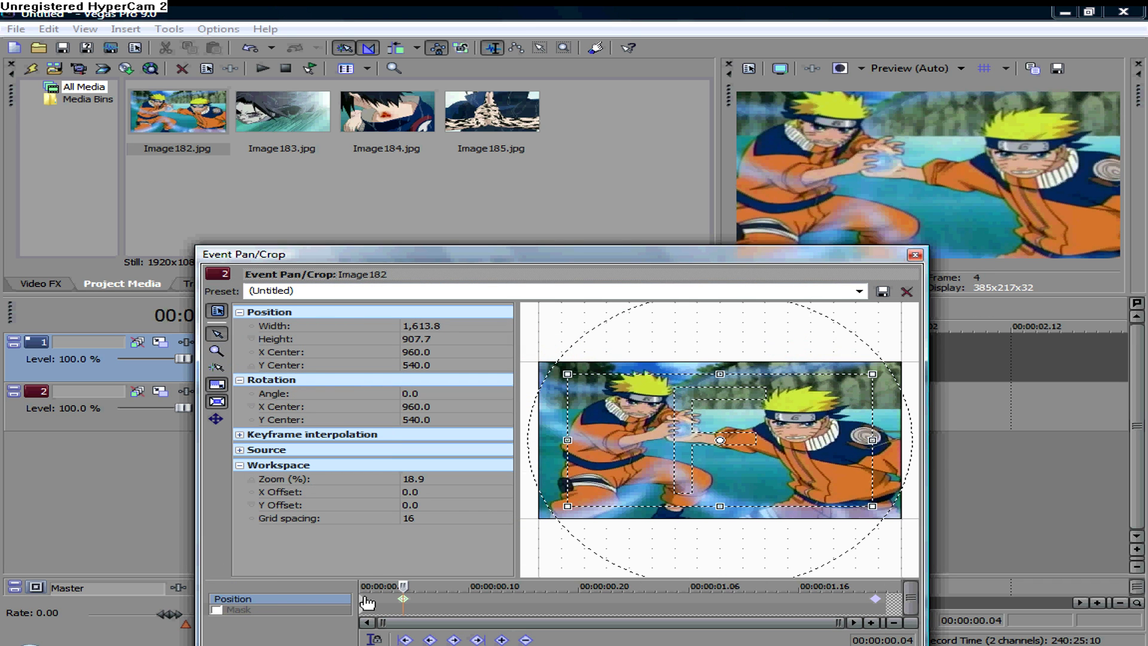
- Check the movement from the first to the second position keyframe and the second keyframe's interpolation type
left_click(364, 601)
left_click_drag(373, 597, 403, 599)
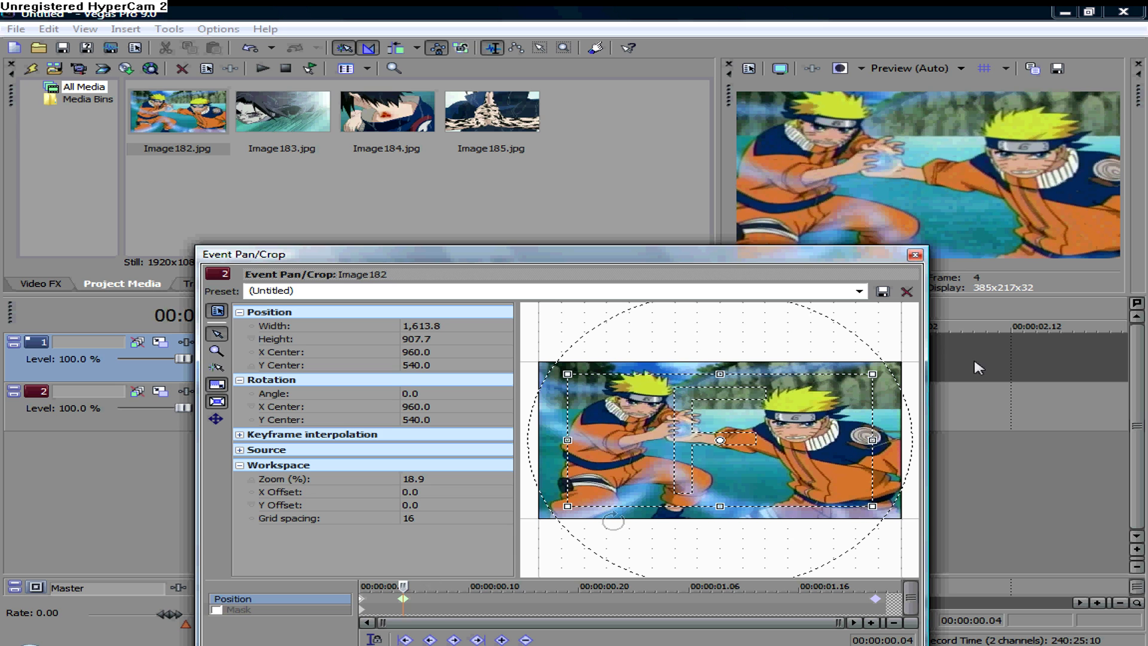
right_click(402, 598)
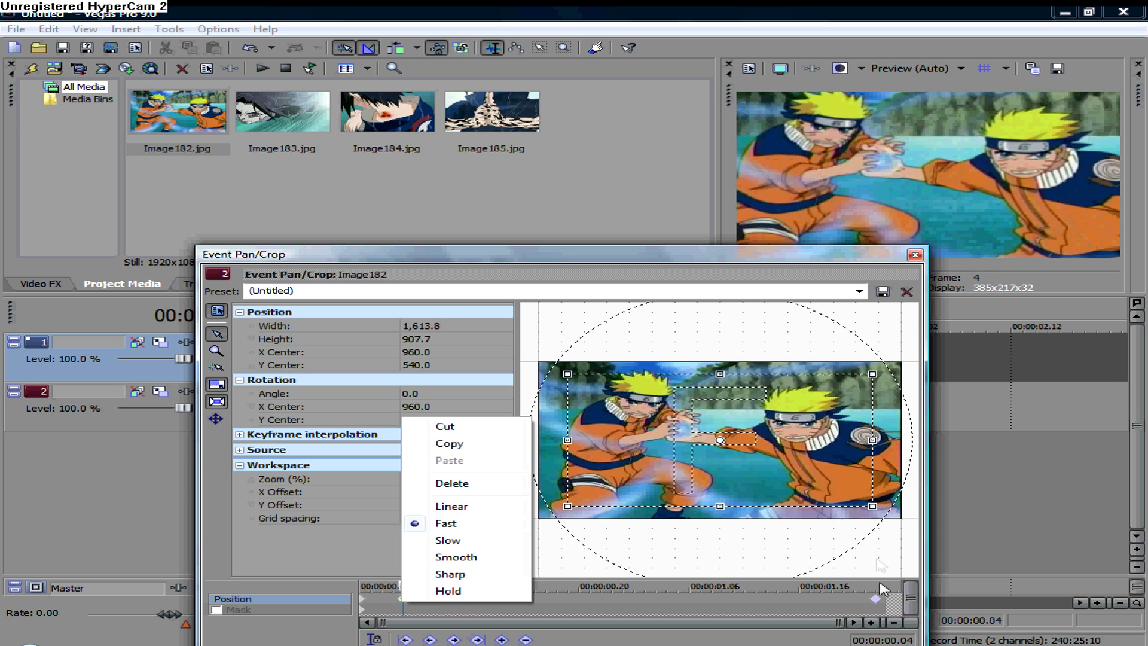
- Restore the crop at the last position keyframe to the full 1,920 by 1,080 image
left_click(875, 598)
right_click(785, 362)
left_click(827, 378)
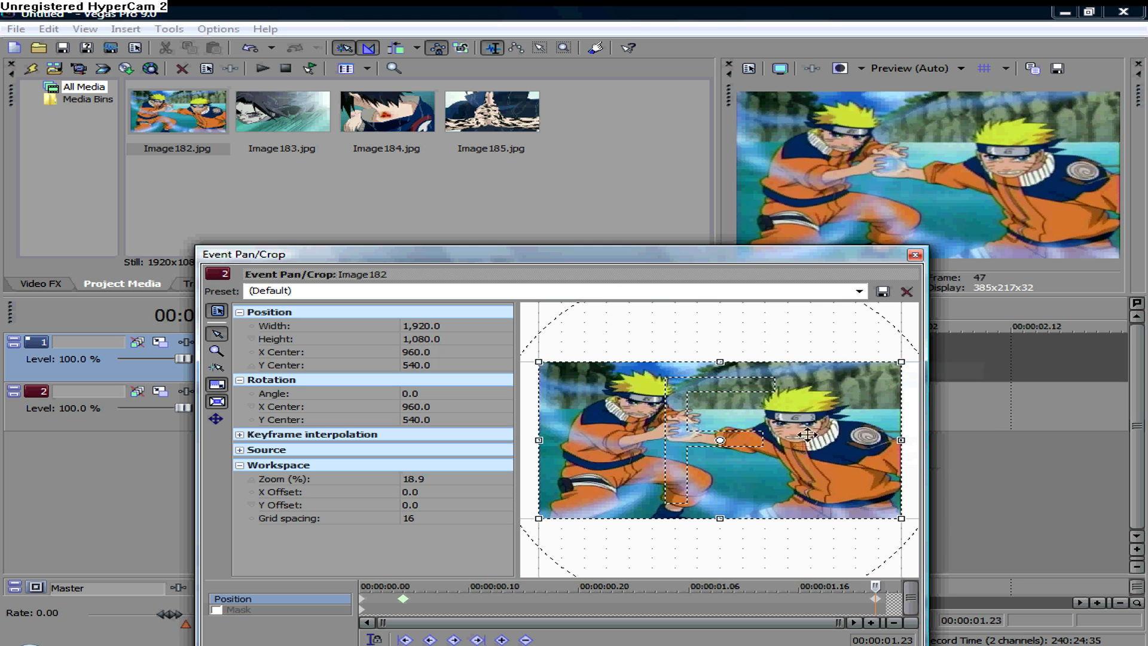
- Check the last position keyframe's interpolation type, close Event Pan/Crop and play the timeline from the start
right_click(876, 599)
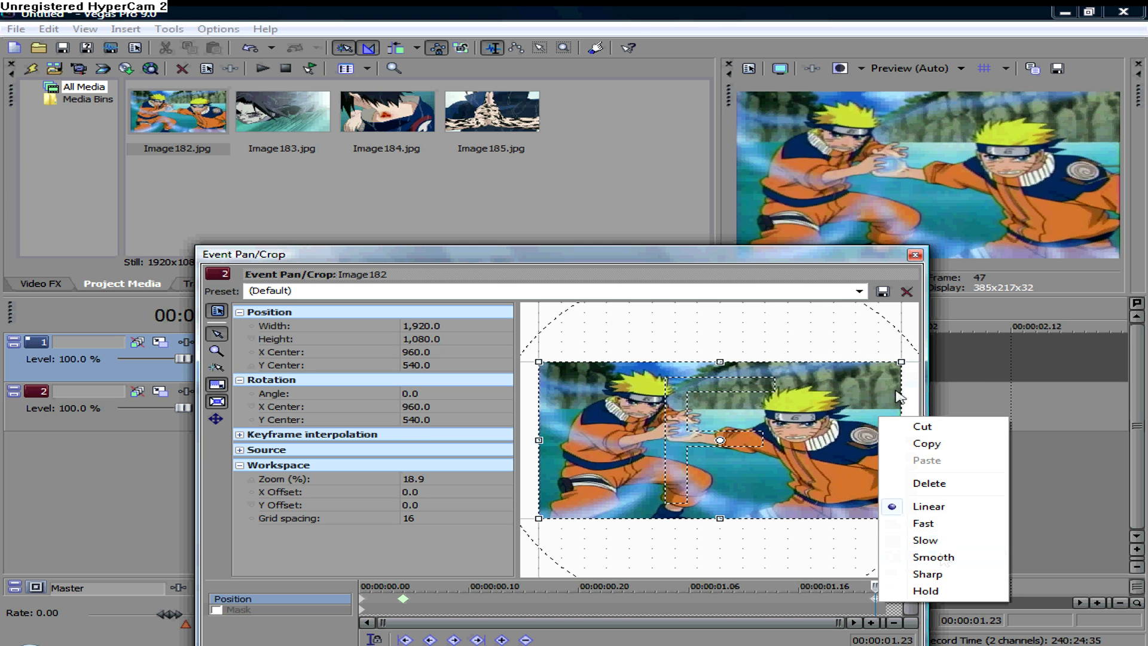
left_click(917, 257)
key("Left")
key("Left")
key("Left")
key("Left")
key("Left")
key("Left")
key("Left")
key("Left")
key("Left")
key("Left")
key("Left")
key("Left")
key("Left")
key("Left")
key("Left")
key("Left")
key("Left")
key("Left")
key("Left")
key("Left")
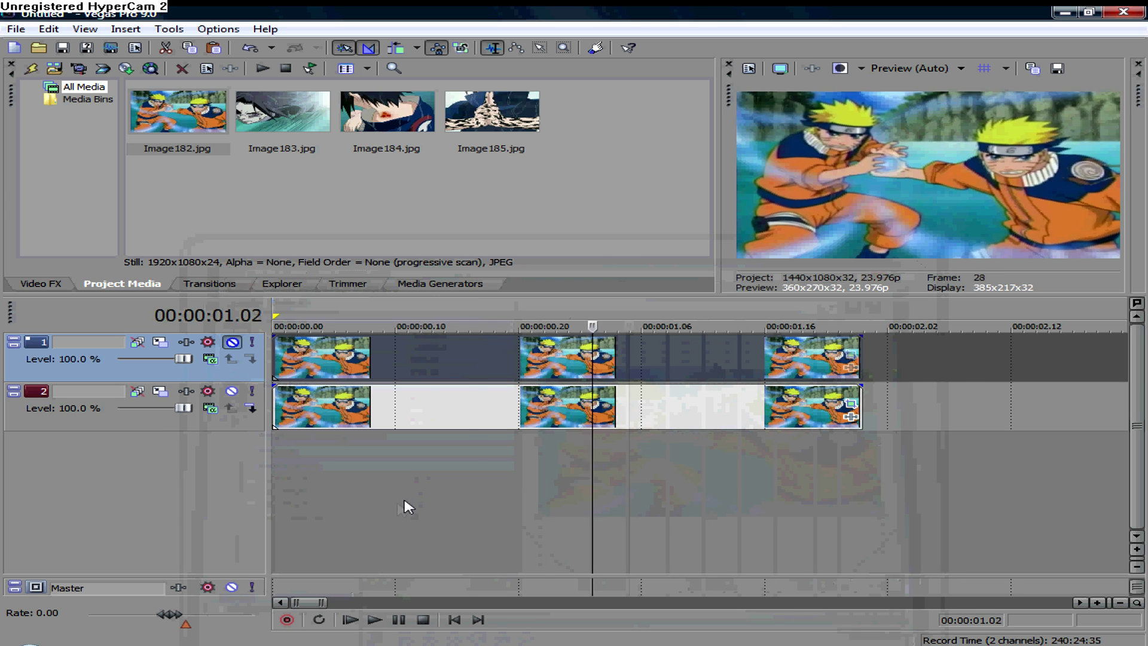
key("ctrl+Home")
key("space")
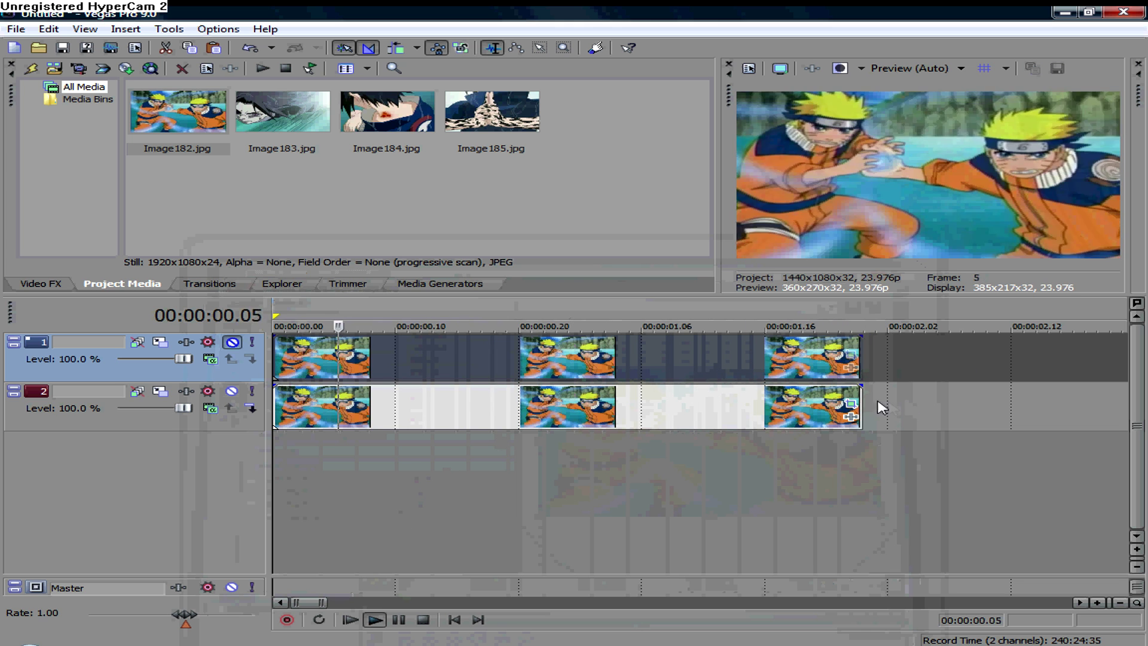
key("space")
- Reopen the track 2 clip's Event Pan/Crop settings and shrink the first position keyframe's crop to about 293.8 by 165.2
left_click(850, 404)
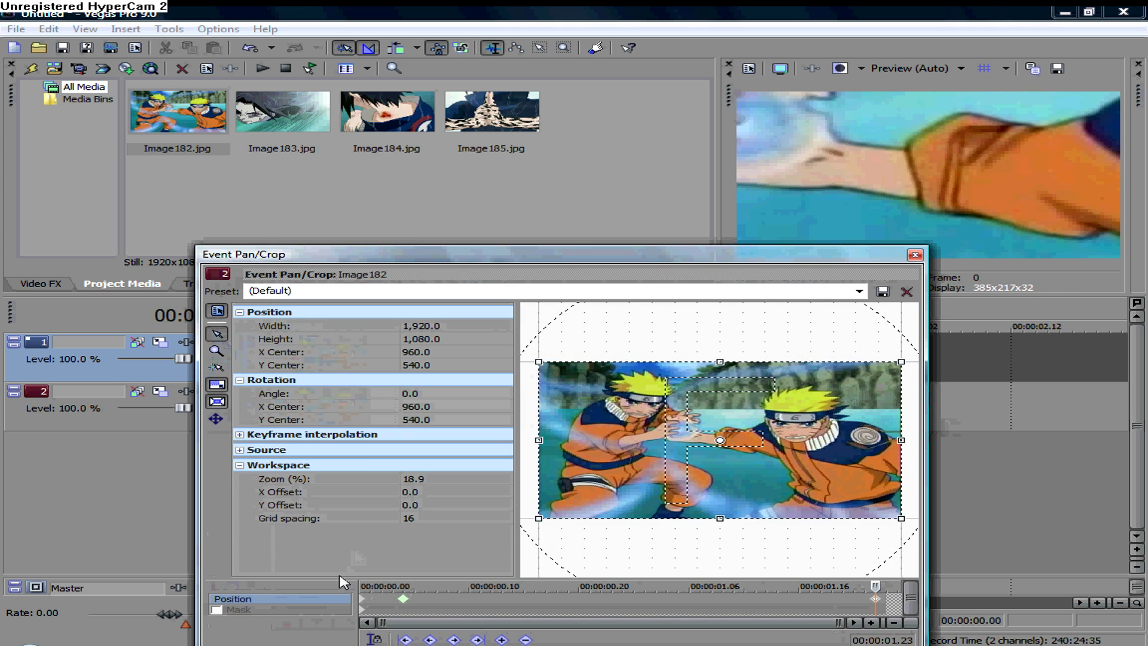
left_click(362, 600)
left_click_drag(679, 458, 692, 452)
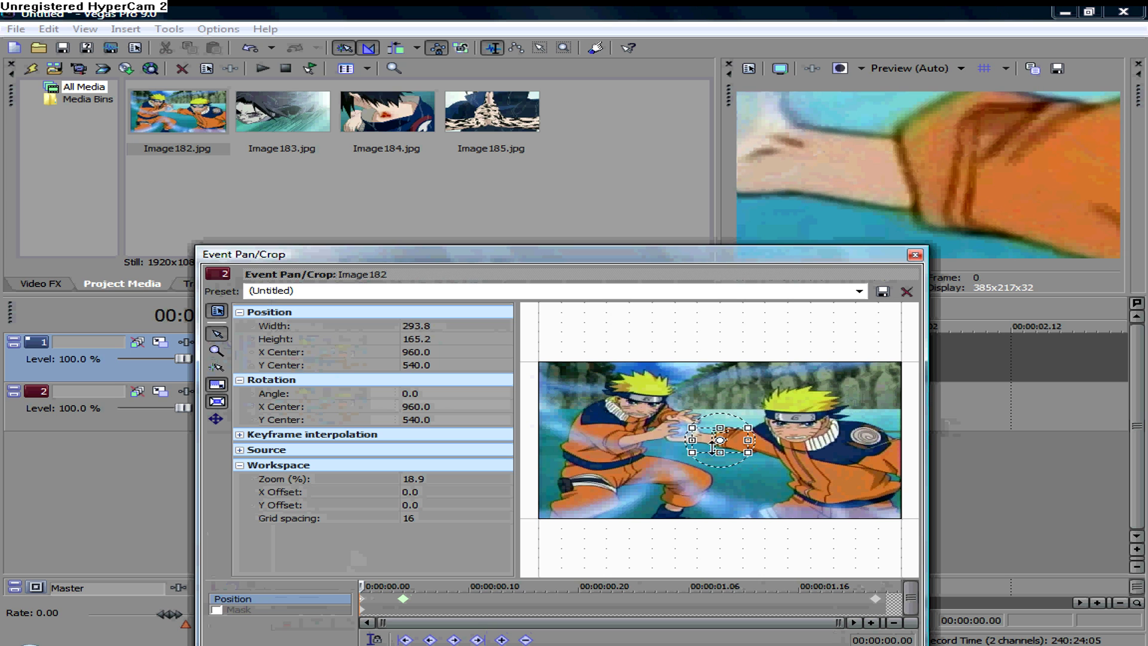
left_click(915, 255)
- Delete the clip on track 1 and unmute that track
left_click(419, 371)
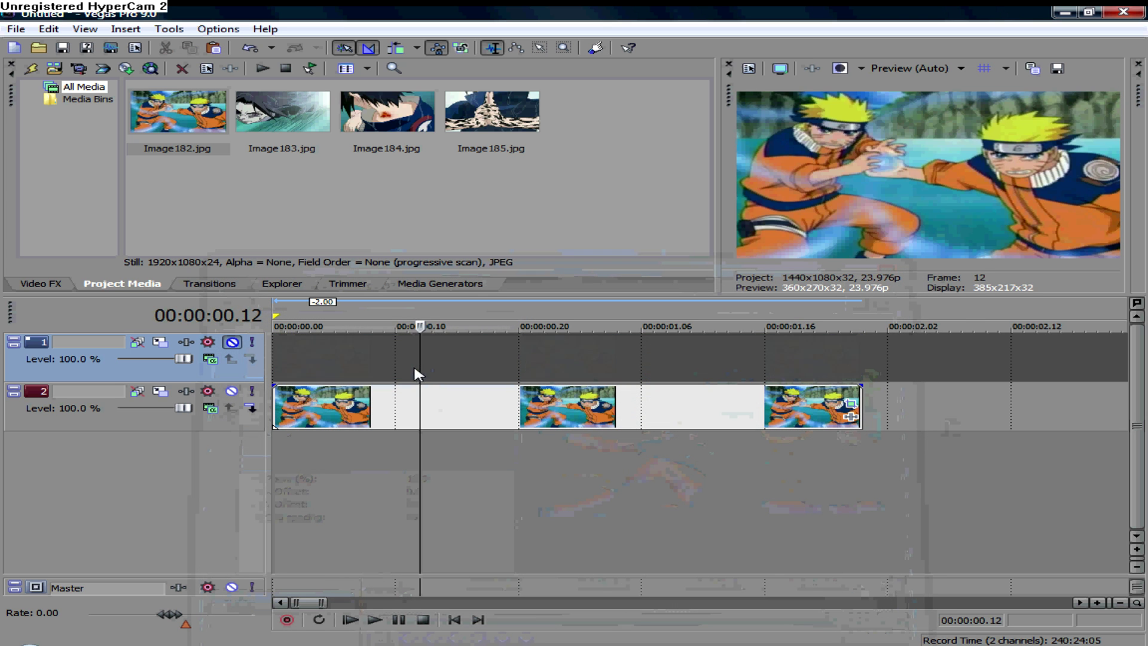
left_click(288, 376)
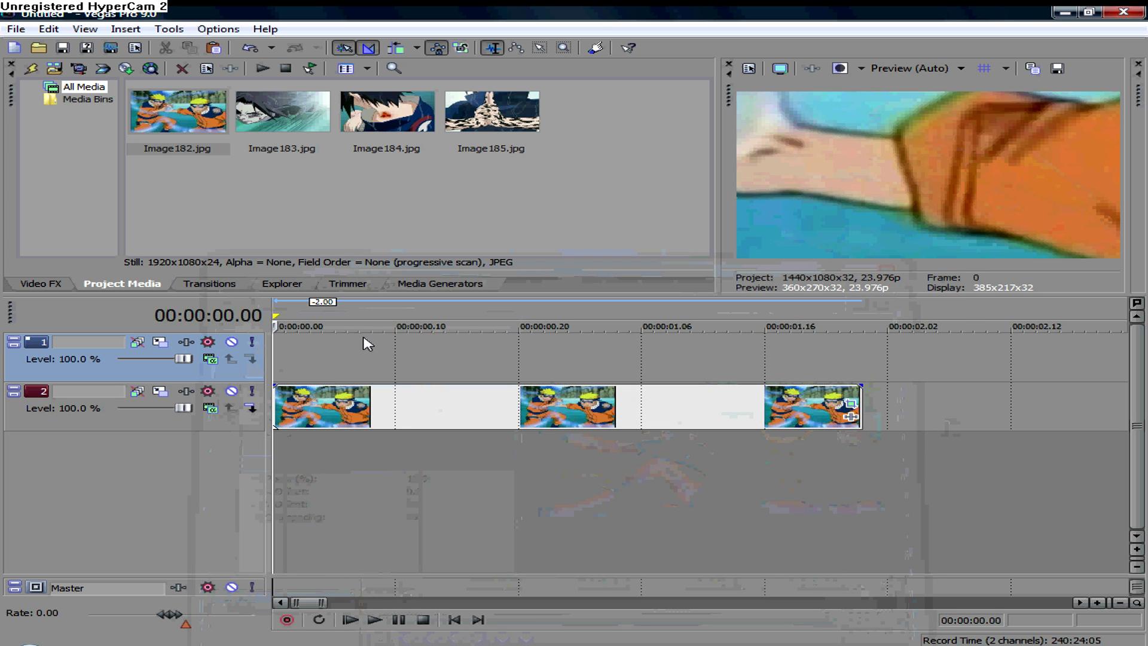
- Apply the Moderate preset of the NewBlue ME Zoom Blur video effect to the track 2 clip and set its Zoom to 27.0
left_click(41, 283)
scroll(95, 175, "down", 20)
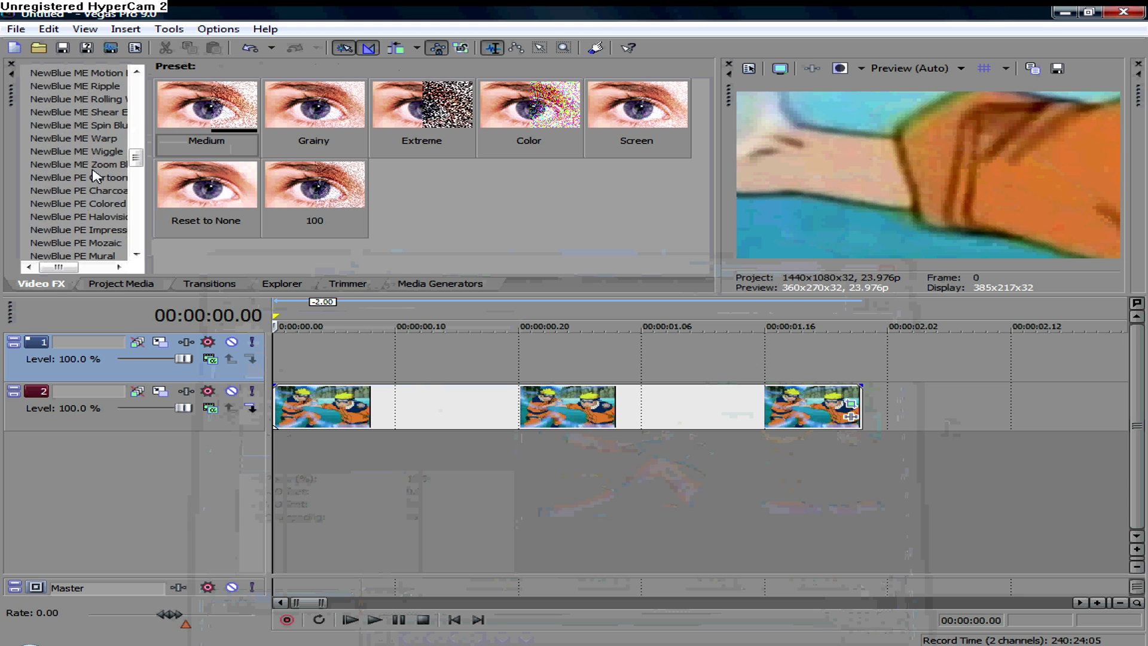
scroll(96, 175, "down", 10)
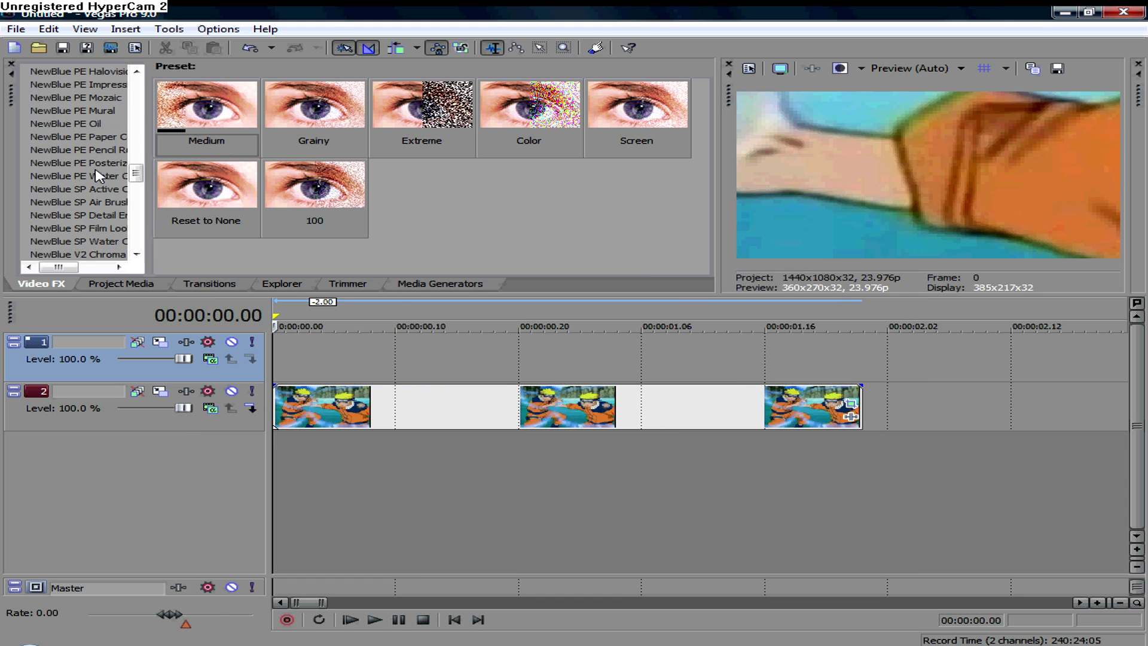
scroll(99, 170, "up", 10)
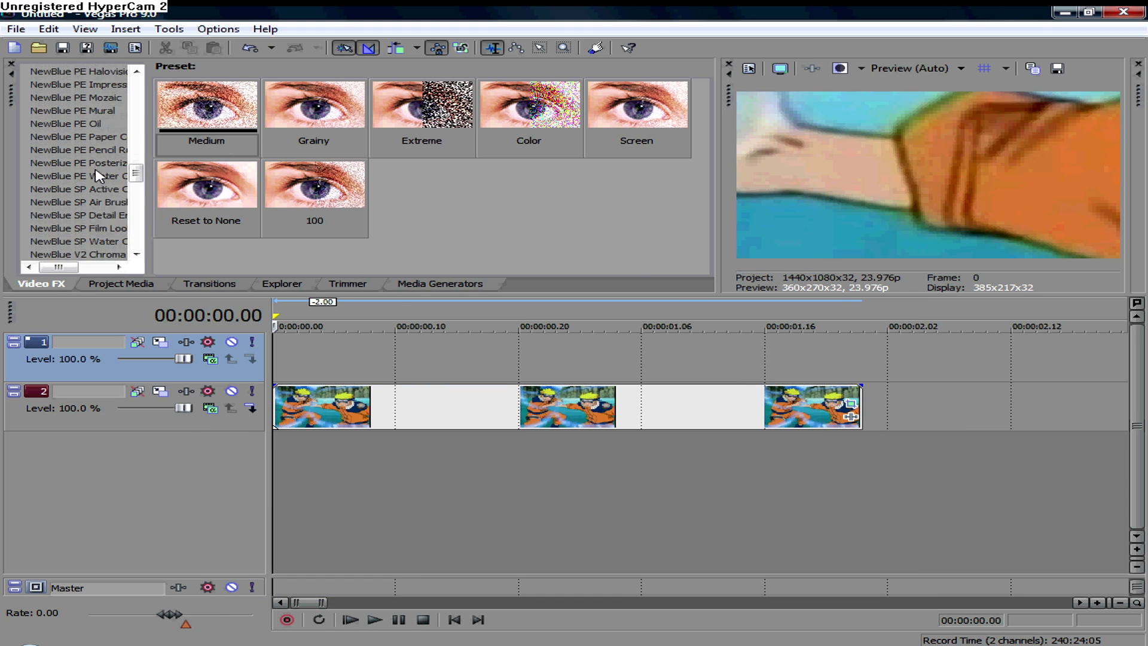
left_click(108, 116)
scroll(111, 134, "up", 1)
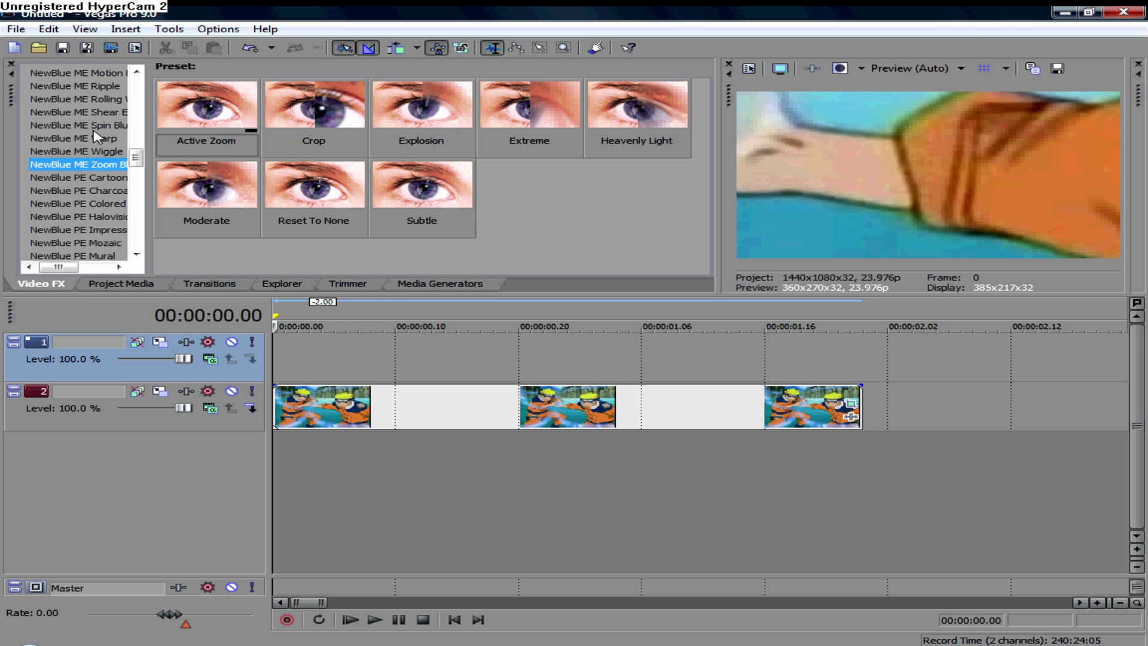
left_click_drag(206, 191, 321, 414)
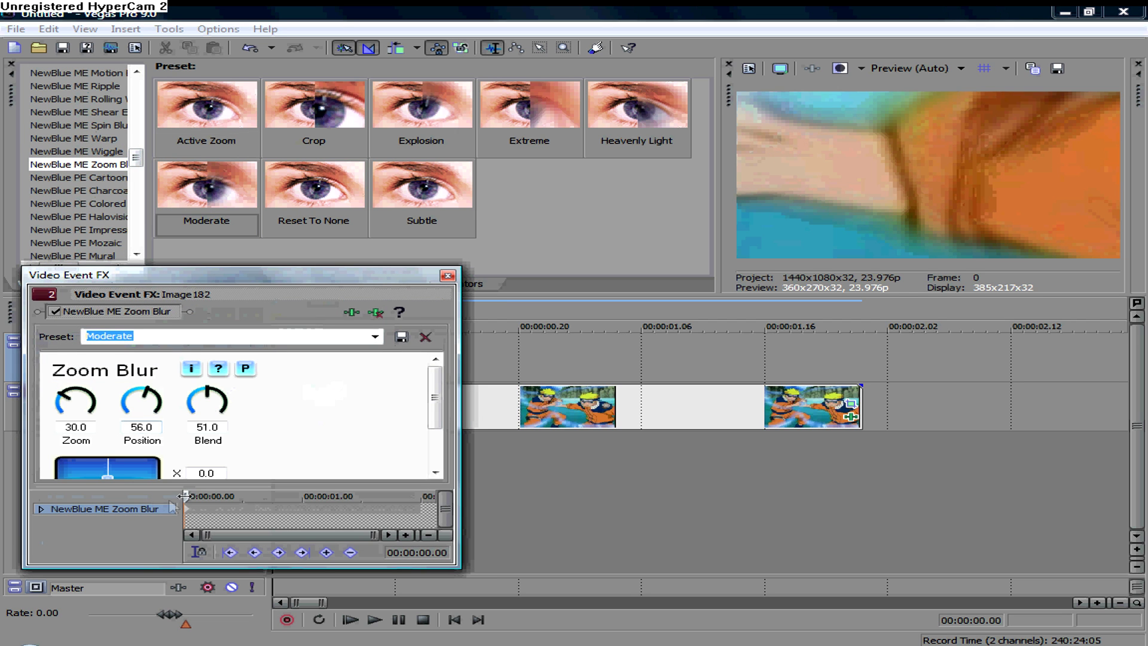
left_click_drag(60, 392, 64, 403)
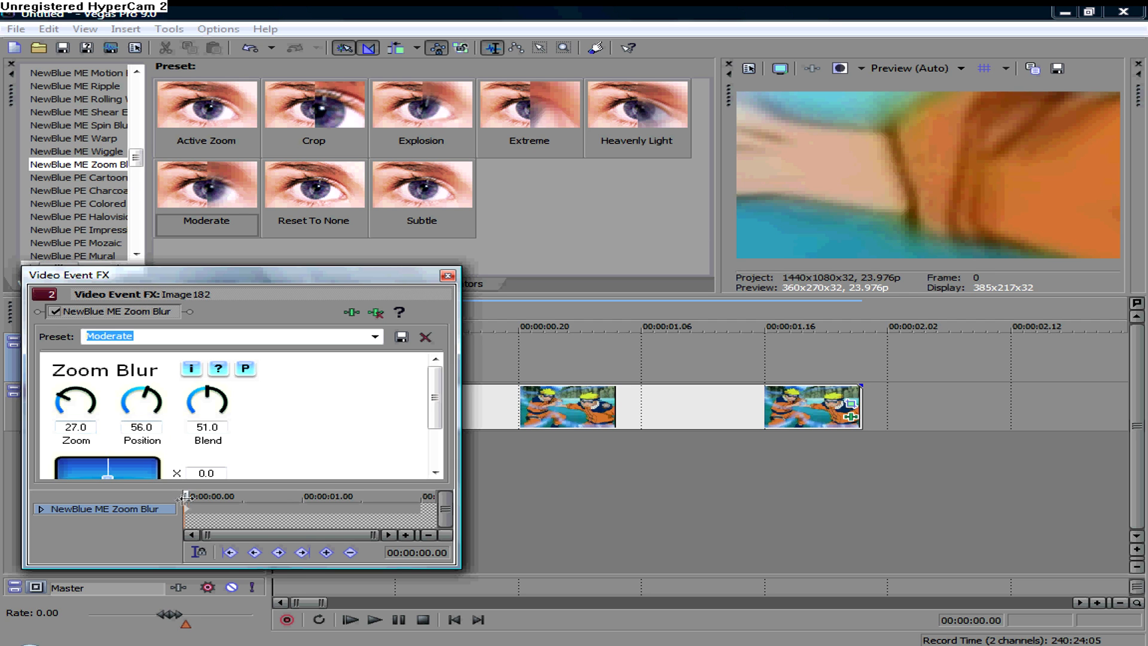
- Add a Zoom Blur keyframe at 00:00:00.08 with Zoom set to 3.5
key("Right")
key("Right")
key("Right")
key("Right")
key("Right")
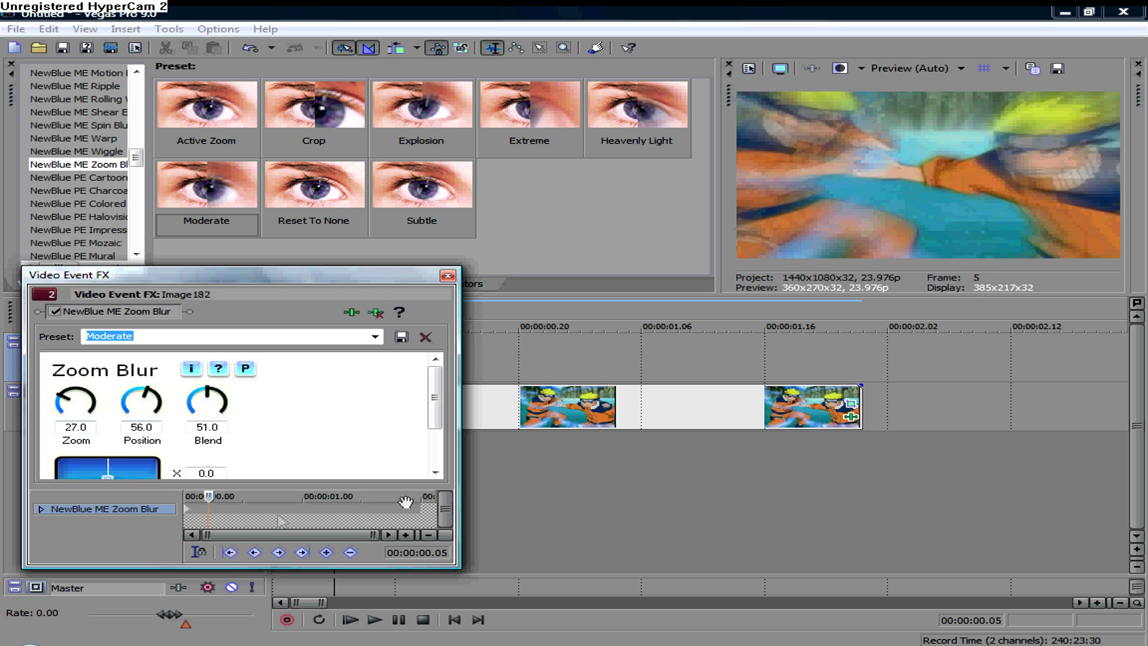
key("Left")
key("Left")
key("Left")
key("Left")
key("Left")
scroll(241, 517, "up", 5)
key("space")
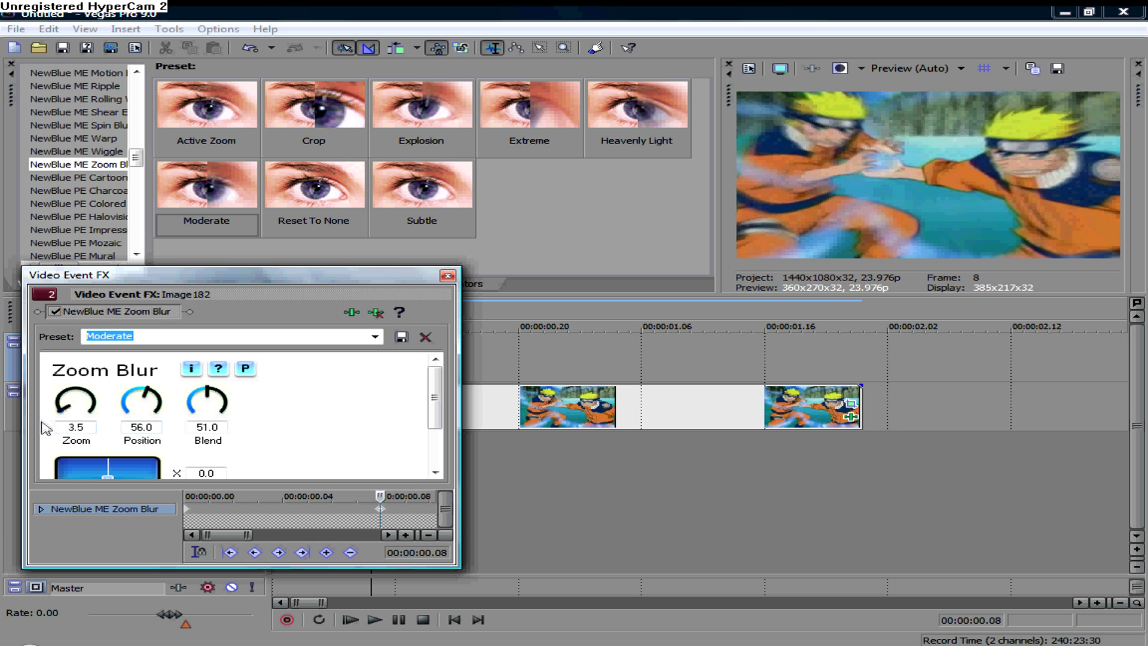
- Add another Zoom Blur keyframe at 00:00:00.16 with Zoom set to 0.0
key("Right")
key("Right")
key("Right")
key("Right")
key("Right")
key("Right")
key("Right")
key("Right")
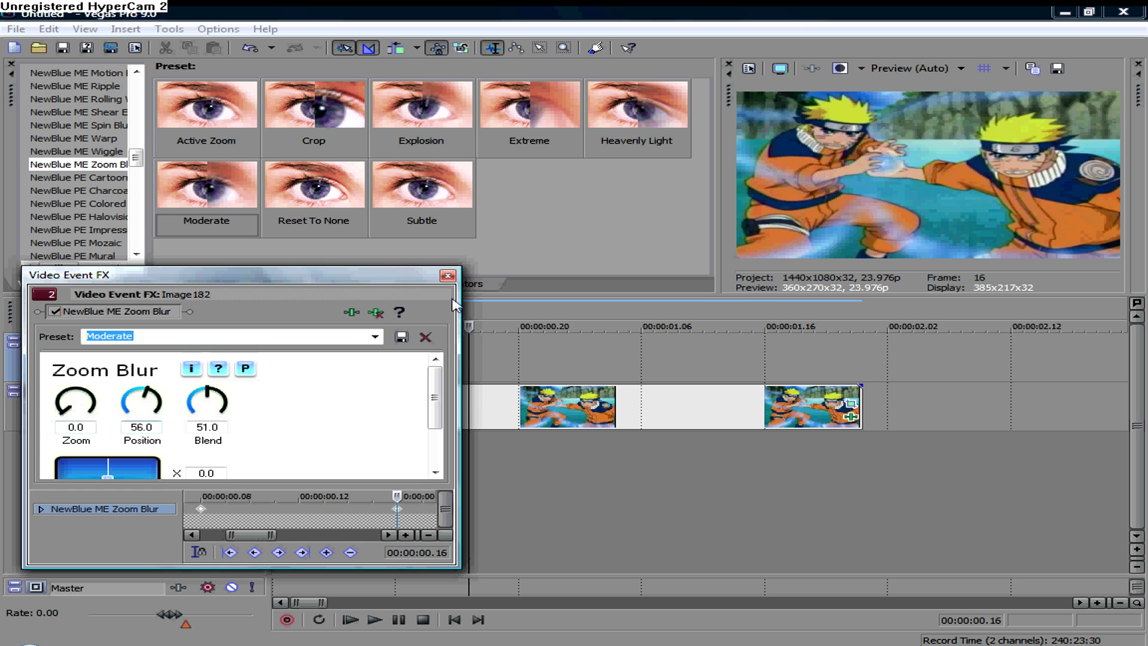
- Close the Video Event FX settings and play the timeline from the start to check the animated zoom blur
left_click(447, 277)
key("Left")
key("Left")
key("Left")
key("Left")
key("Left")
key("Left")
key("Left")
key("Left")
key("Left")
key("Left")
key("Left")
key("Left")
key("Left")
key("Left")
key("Left")
key("Left")
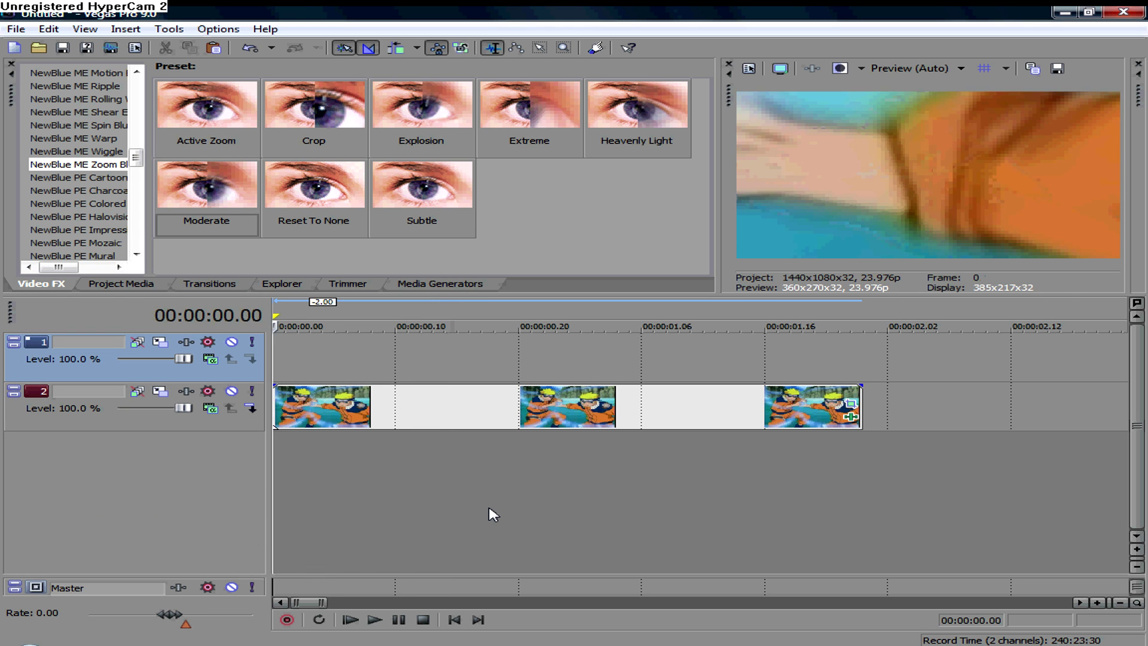
key("space")
key("space")
key("space")
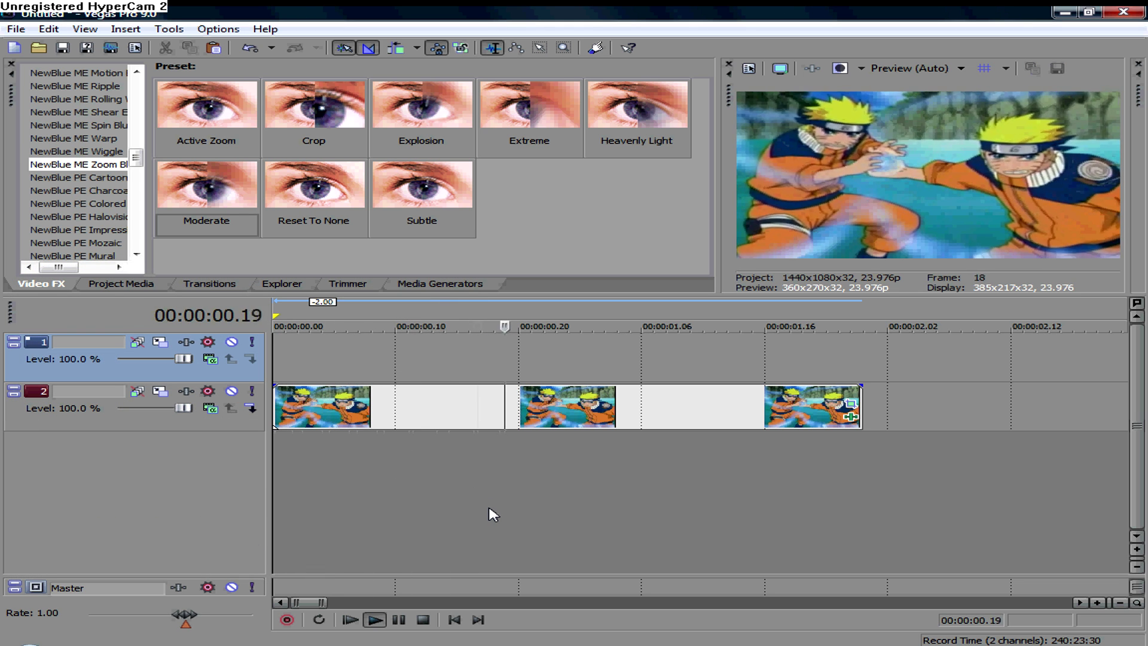
- Reopen the clip's Zoom Blur settings and move the second blur keyframe one frame earlier, to 00:00:00.07
left_click(850, 417)
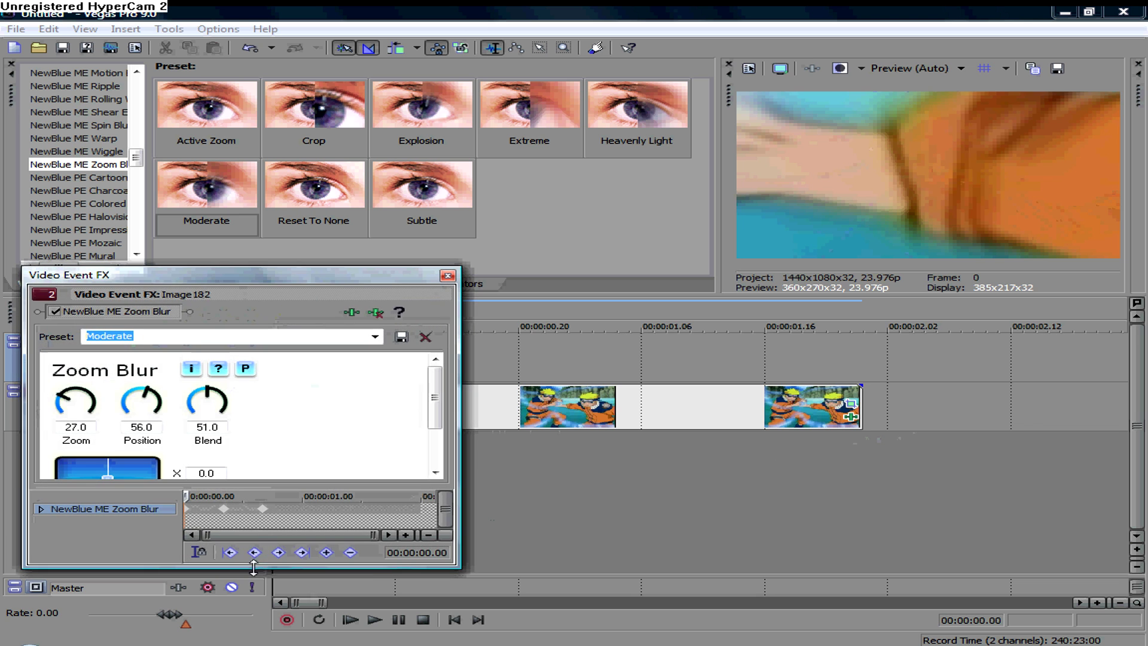
left_click(229, 508)
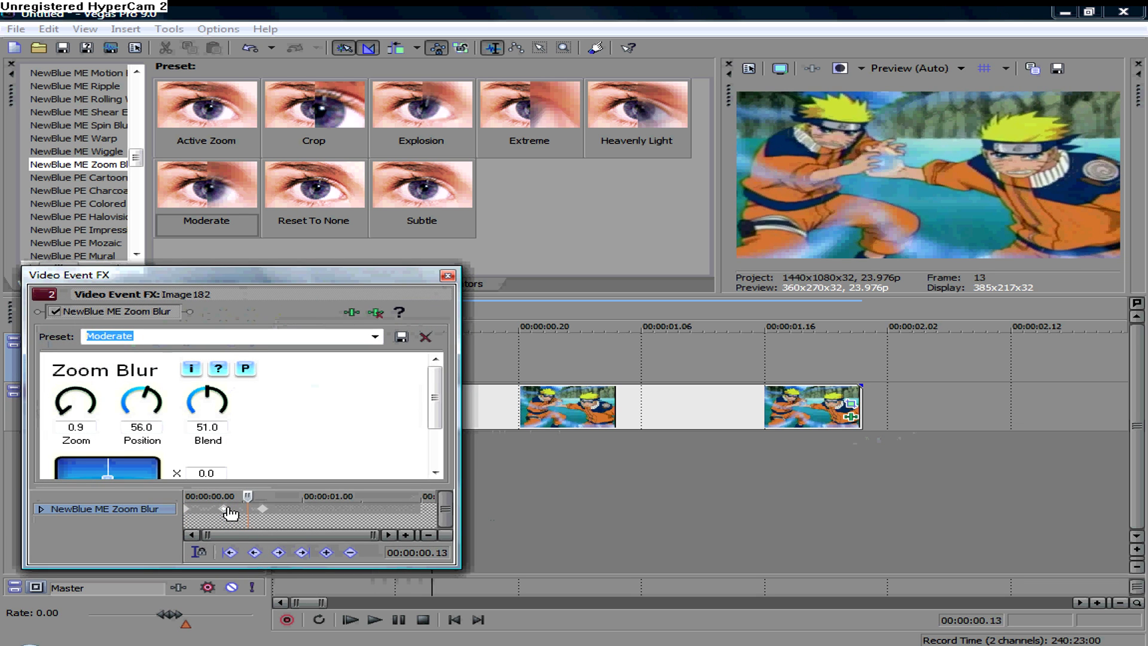
key("Left")
key("Left")
key("Left")
key("Left")
key("Right")
key("Right")
key("Right")
key("Right")
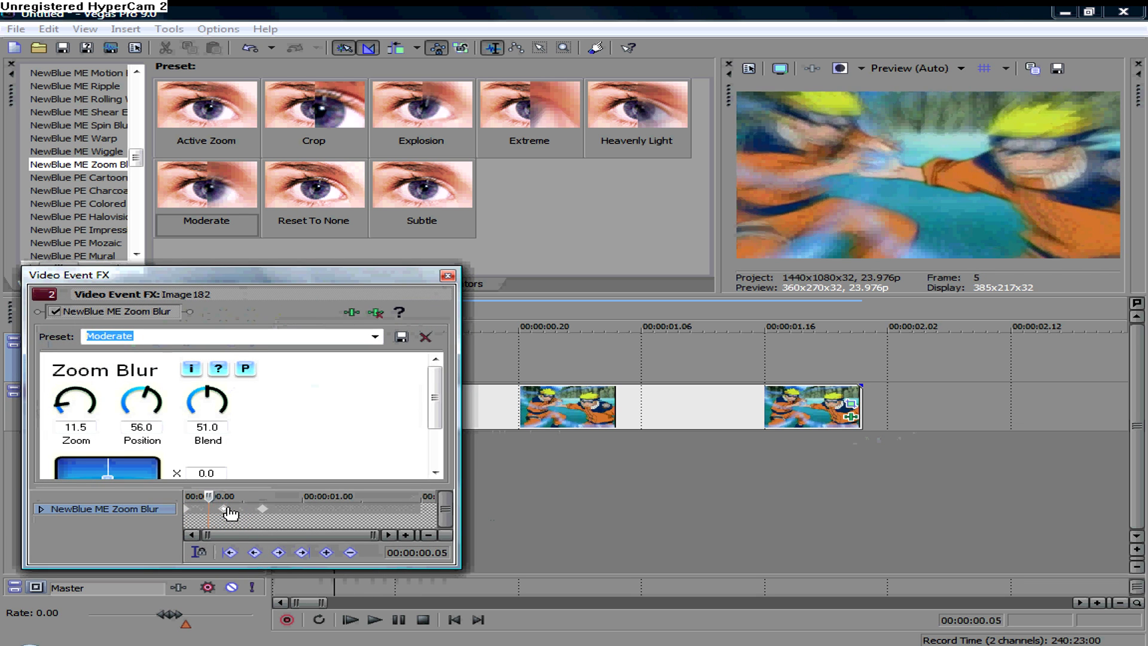
key("Left")
scroll(251, 514, "up", 3)
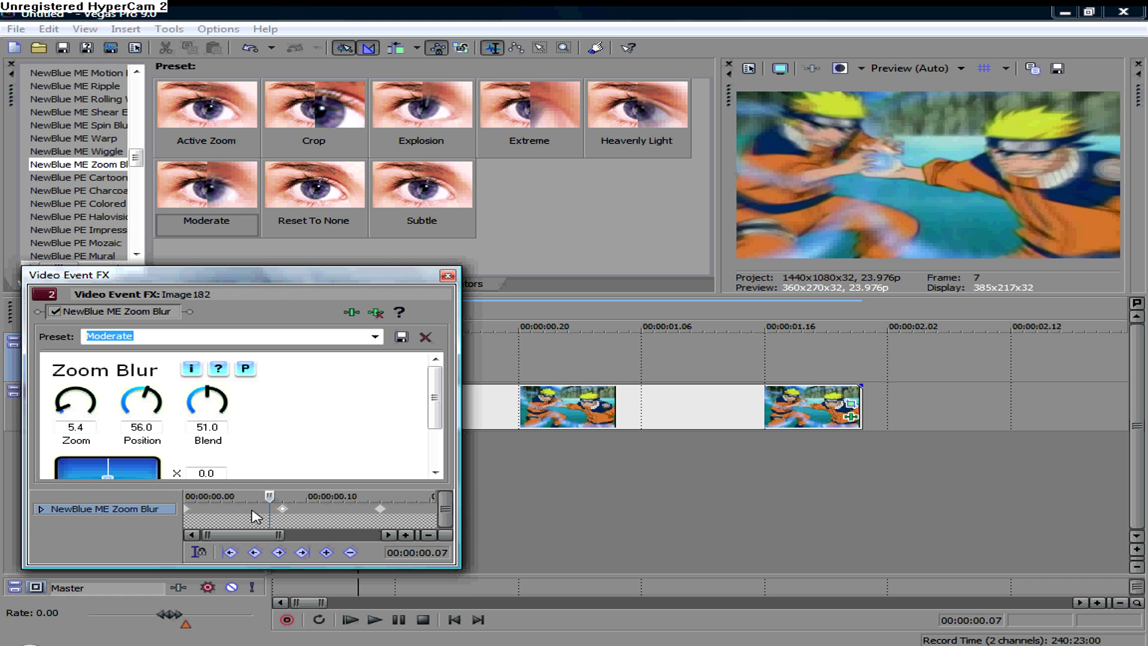
key("Left")
key("Left")
key("Left")
key("Left")
key("Left")
key("Left")
key("Left")
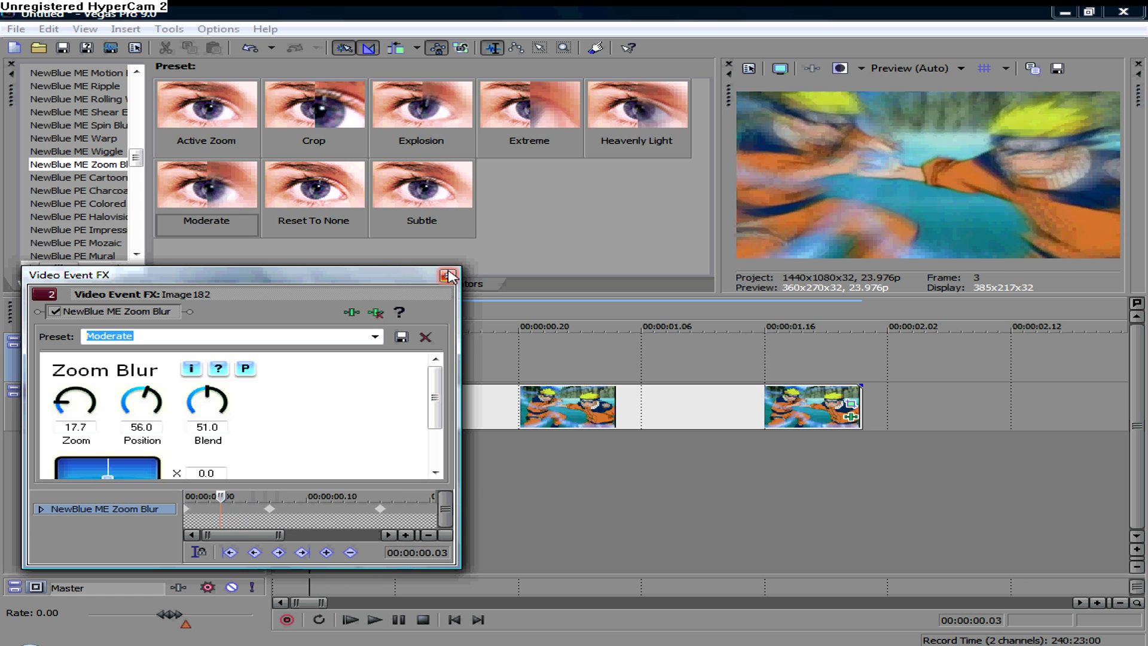
- Close the Video Event FX settings and play the clip to check the new keyframe timing
left_click(447, 276)
key("space")
key("space")
key("space")
- Reopen the Zoom Blur settings and set the last keyframe's interpolation to Smooth and the first keyframe's to Fast
left_click(850, 407)
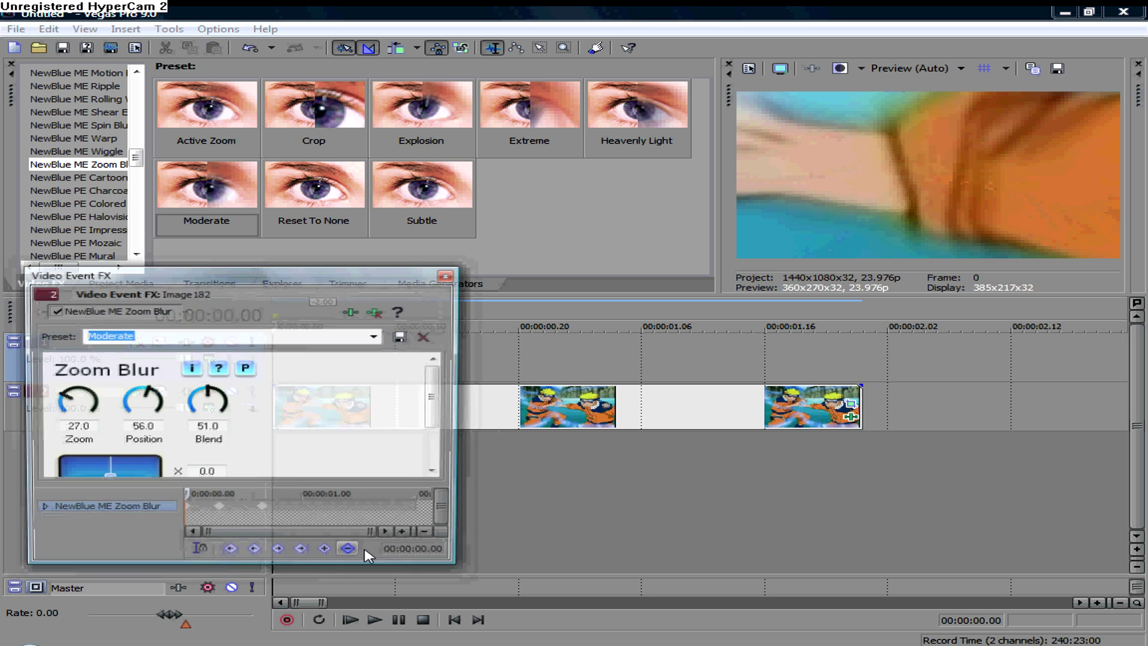
right_click(221, 510)
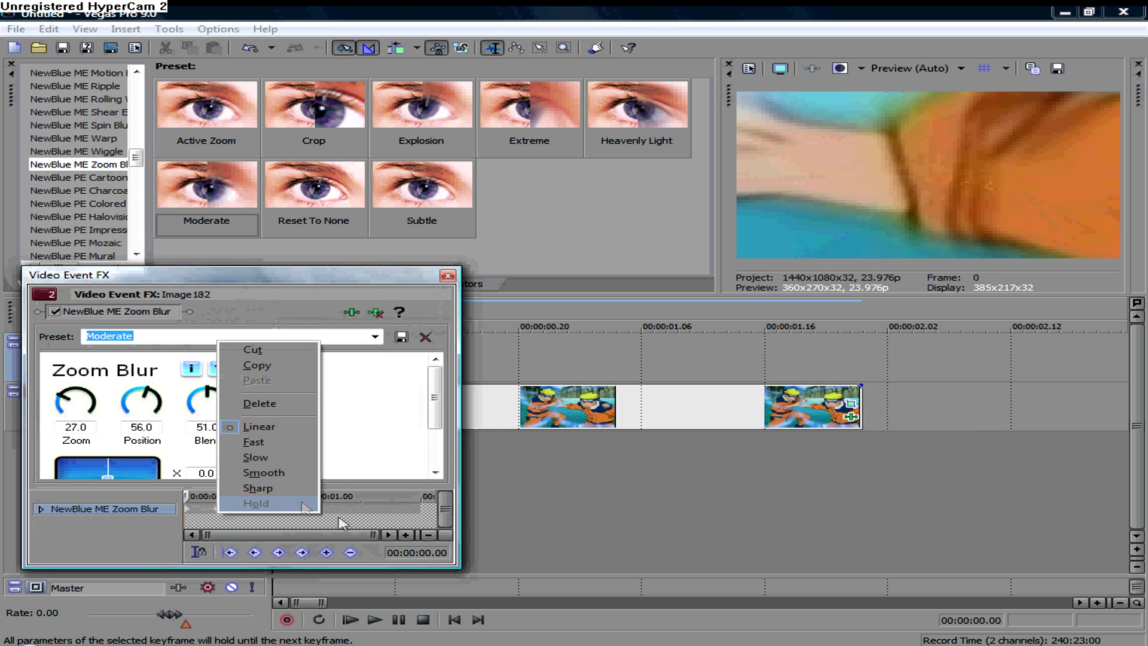
left_click(349, 519)
left_click(262, 510)
right_click(264, 515)
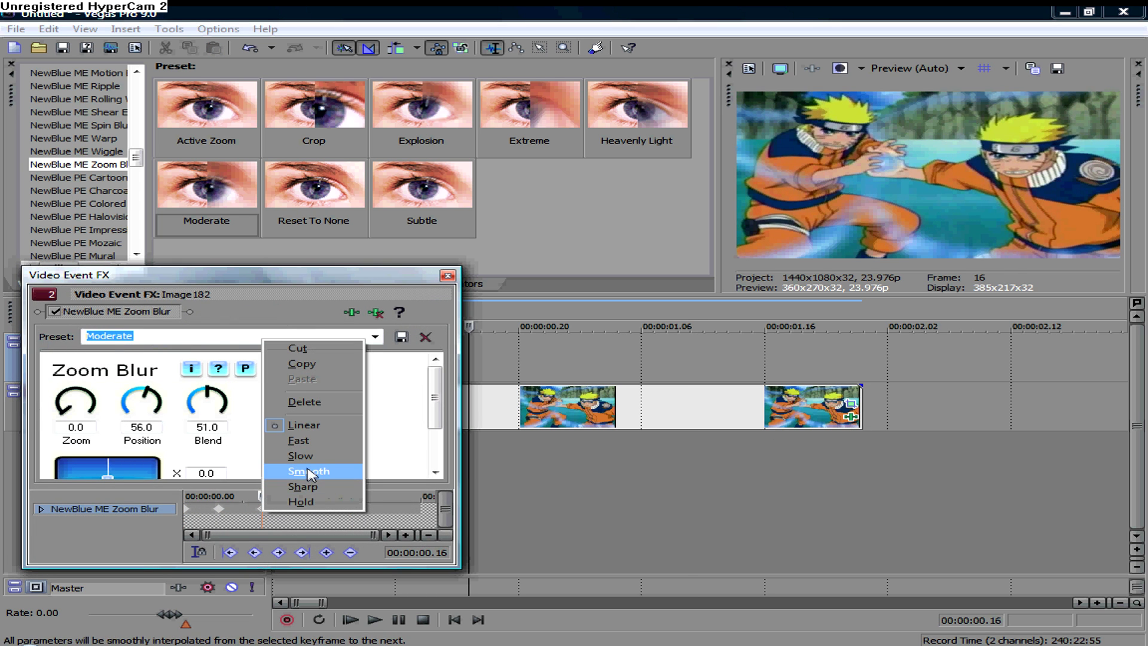
left_click(311, 468)
right_click(188, 509)
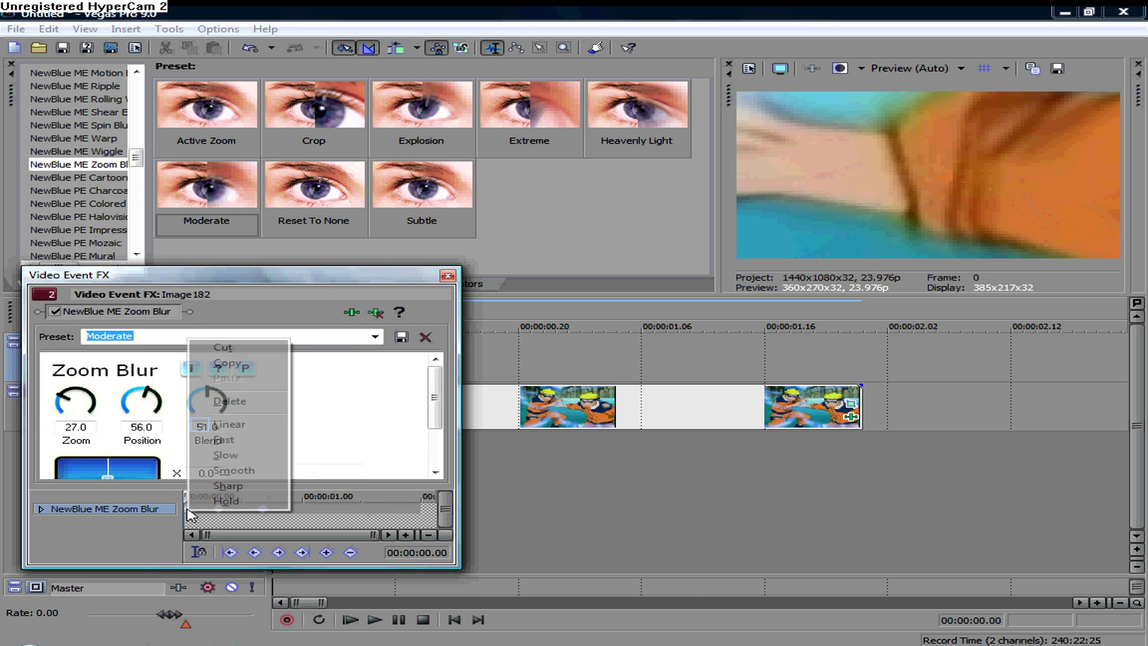
left_click(243, 445)
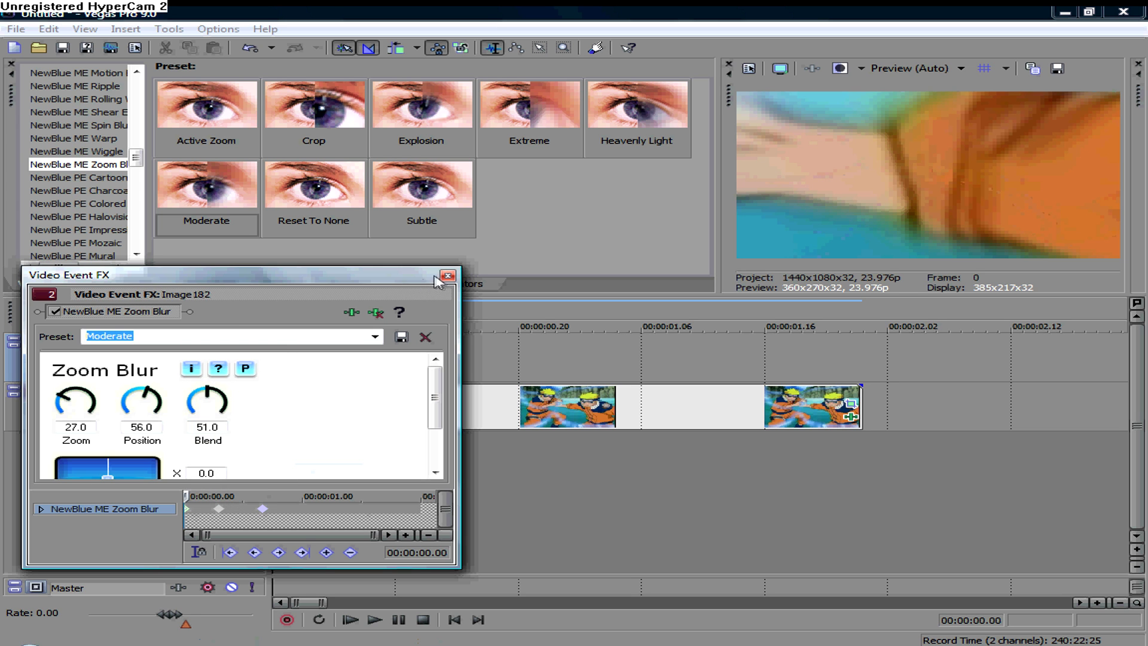
- Close the Video Event FX settings and replay the timeline to review the zoom-out with the blur interpolation
left_click(447, 276)
key("space")
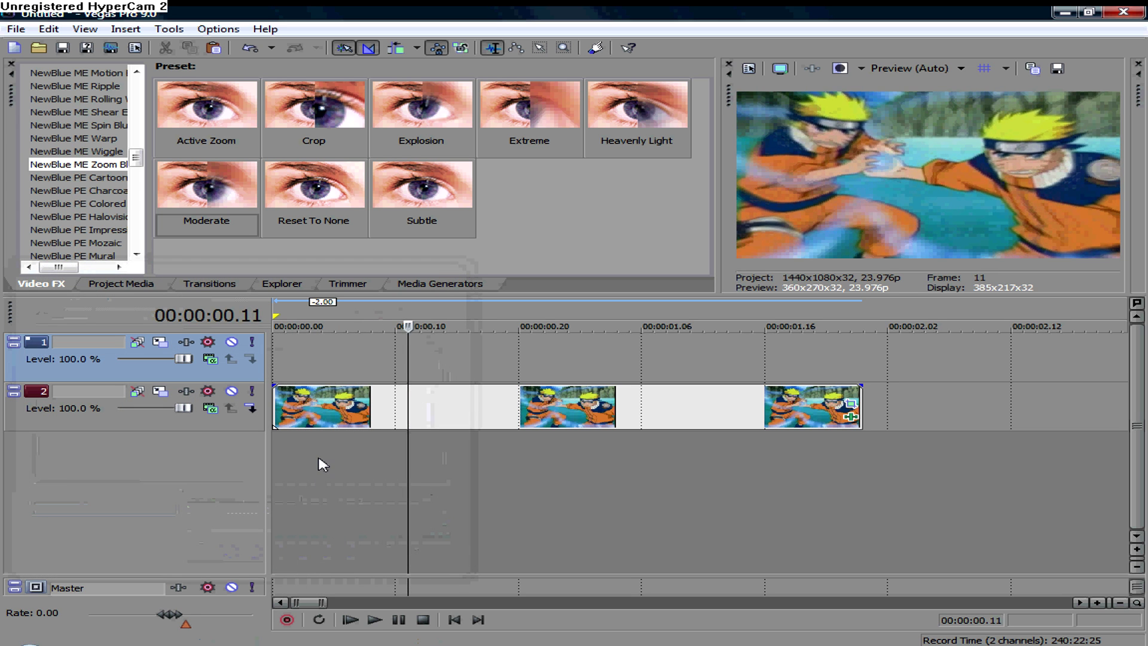
left_click(275, 453)
key("space")
key("space")
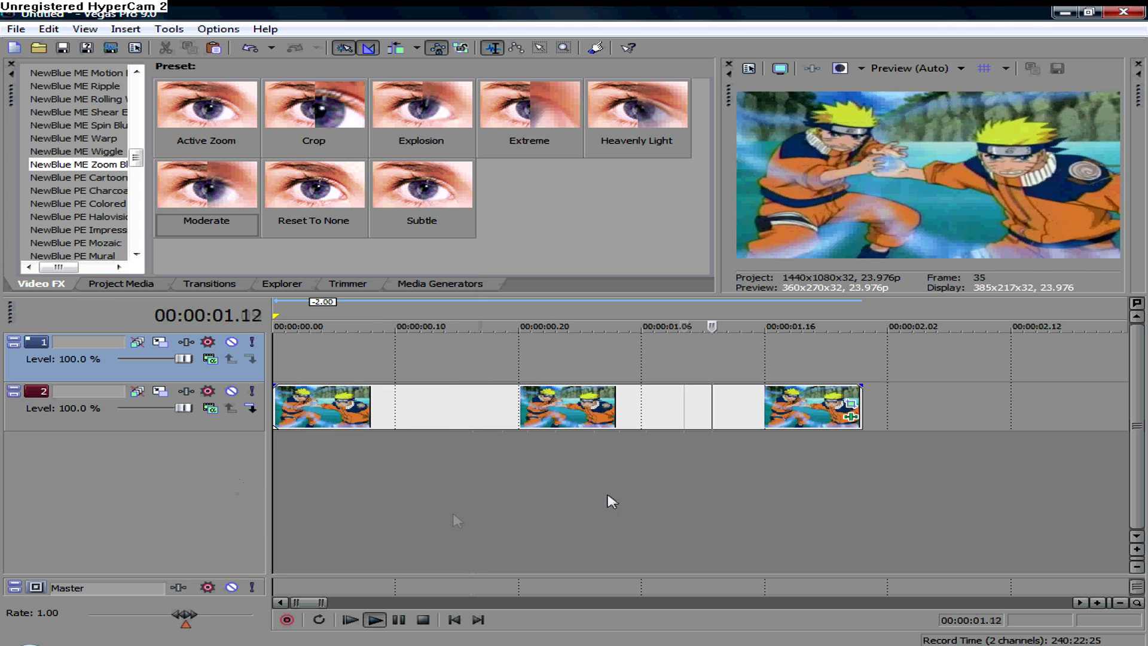
key("space")
key("space")
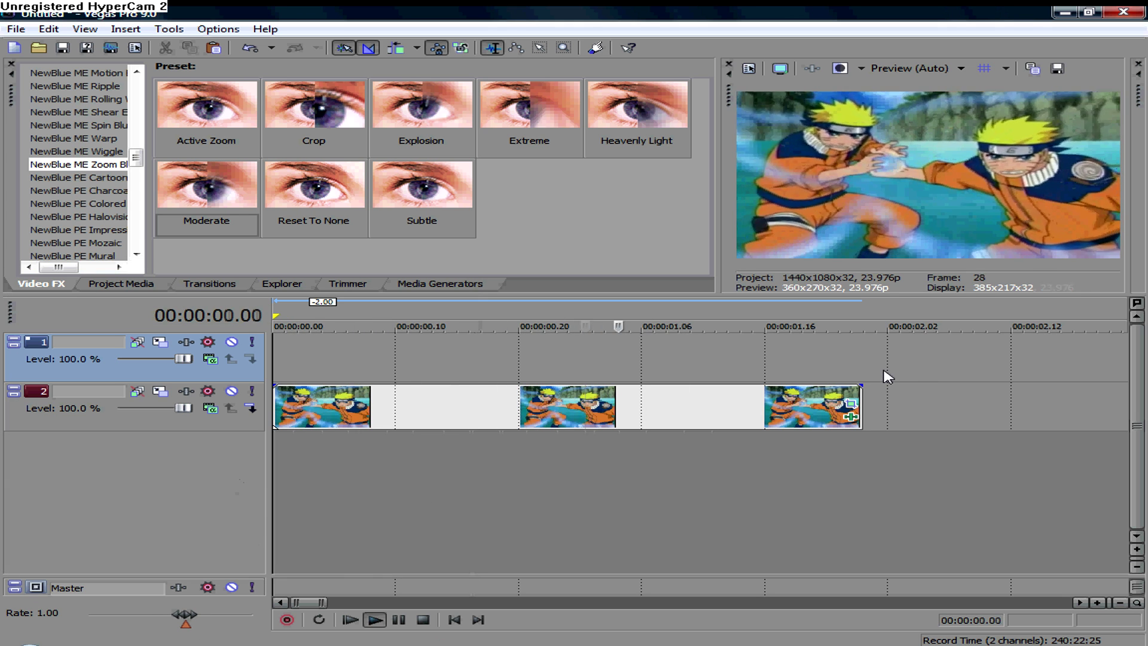
key("space")
scroll(887, 375, "down", 2)
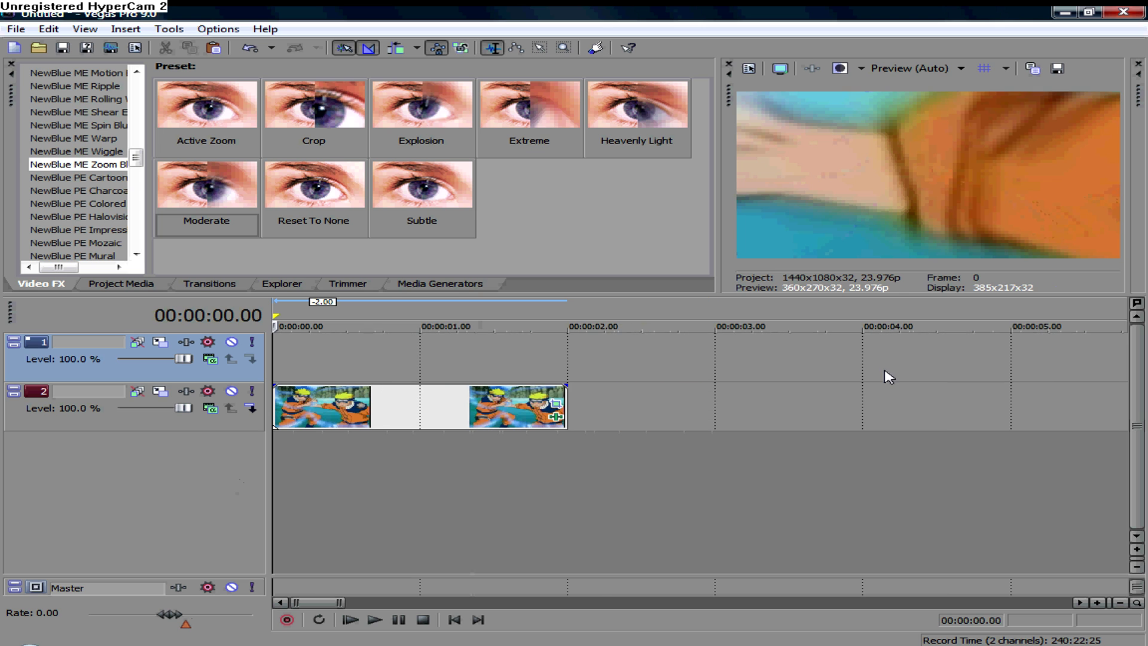
left_click(529, 376)
left_click(597, 361)
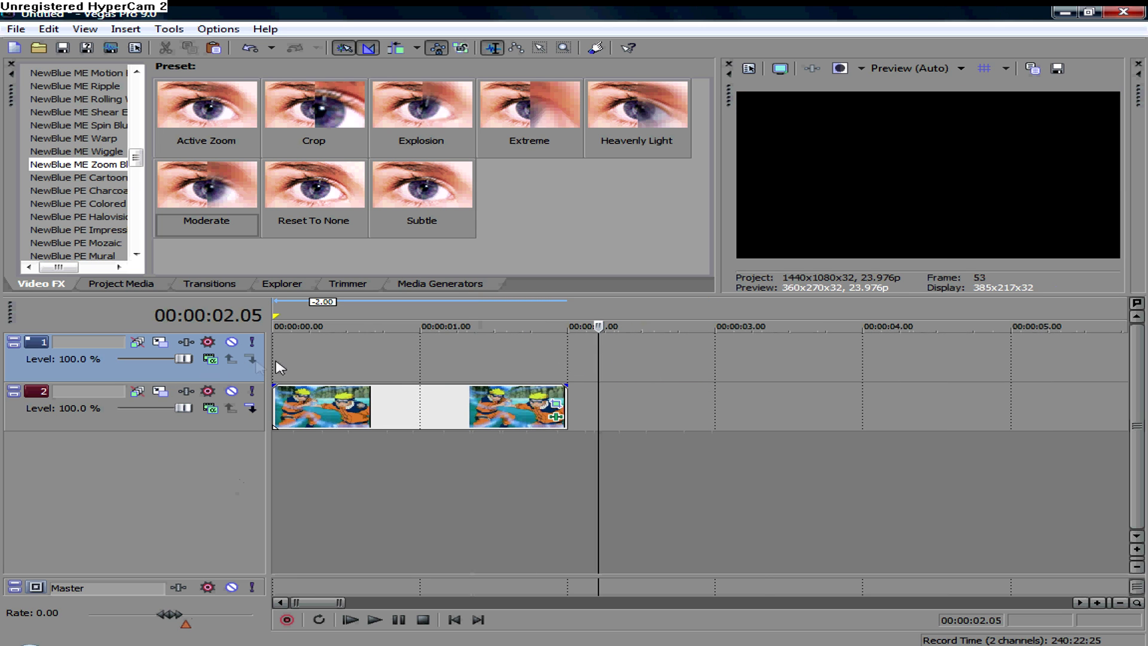
left_click(280, 362)
scroll(281, 362, "up", 1)
left_click(276, 365)
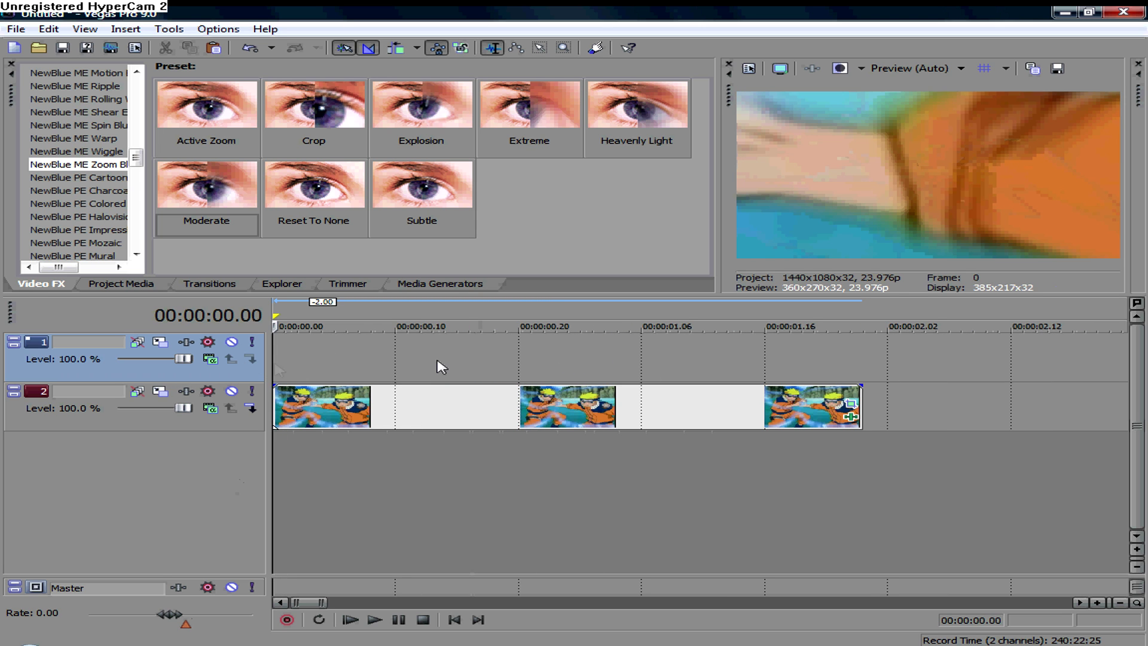
scroll(439, 368, "down", 3)
left_click(421, 380)
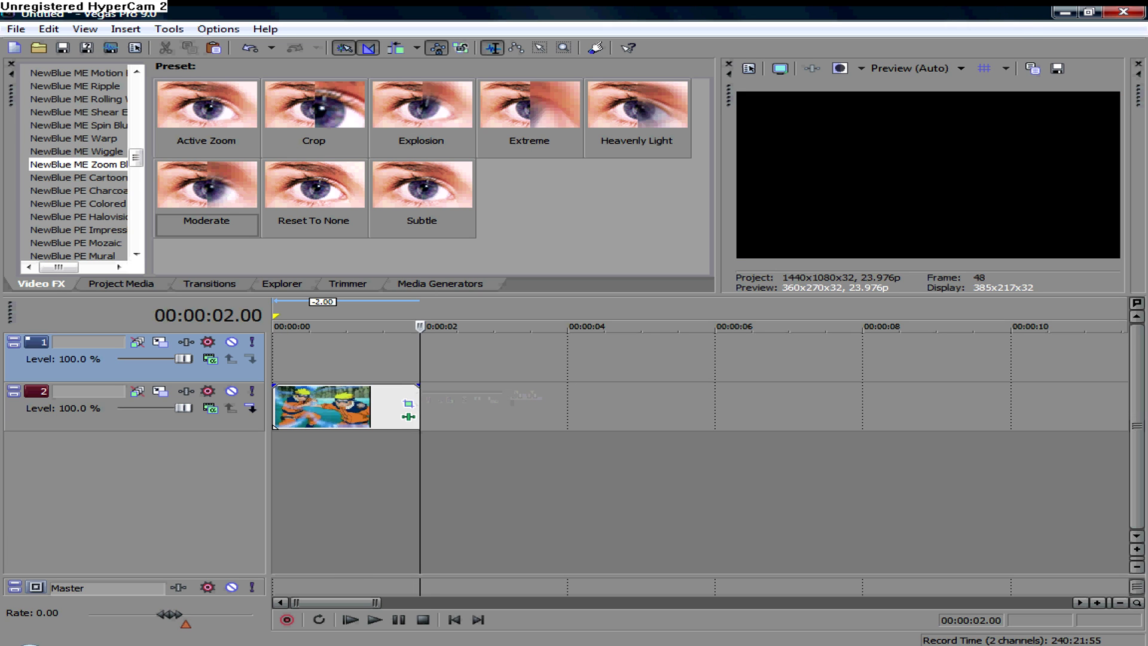
mouse_move(340, 645)
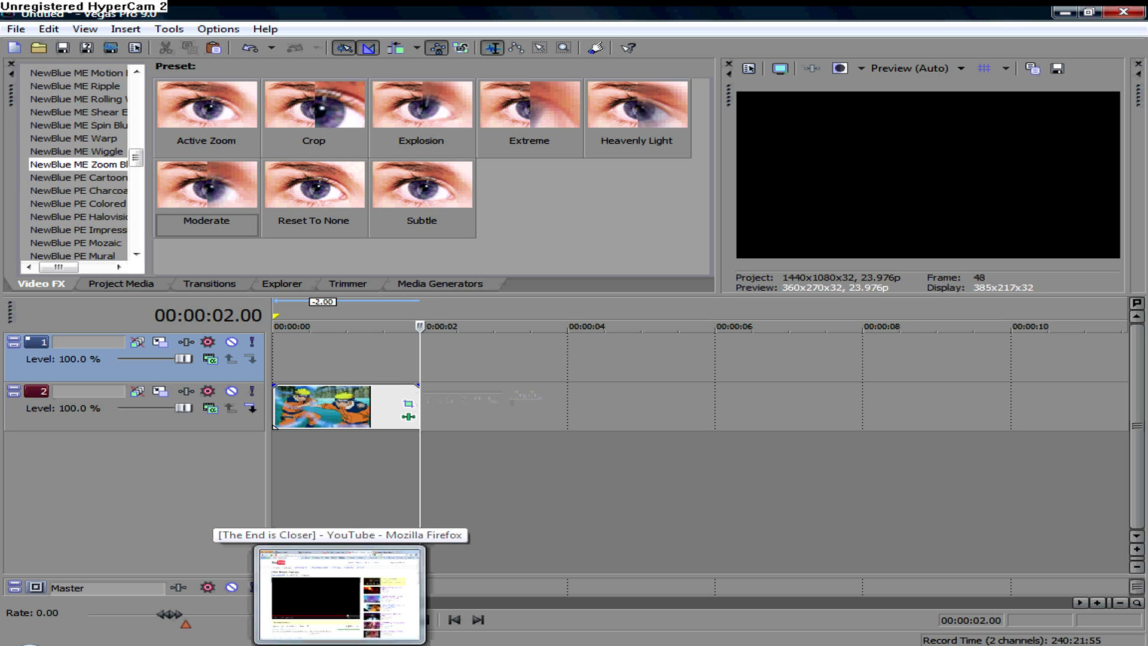